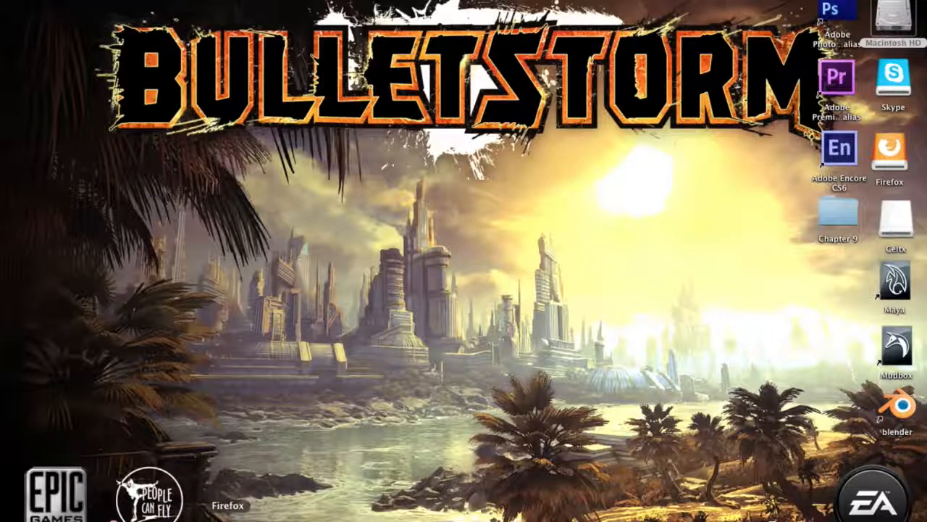
Bring up the Celtx website in Firefox and look over its home page and sign-up section.
{"action": "left_click", "coordinate": [227, 518]}
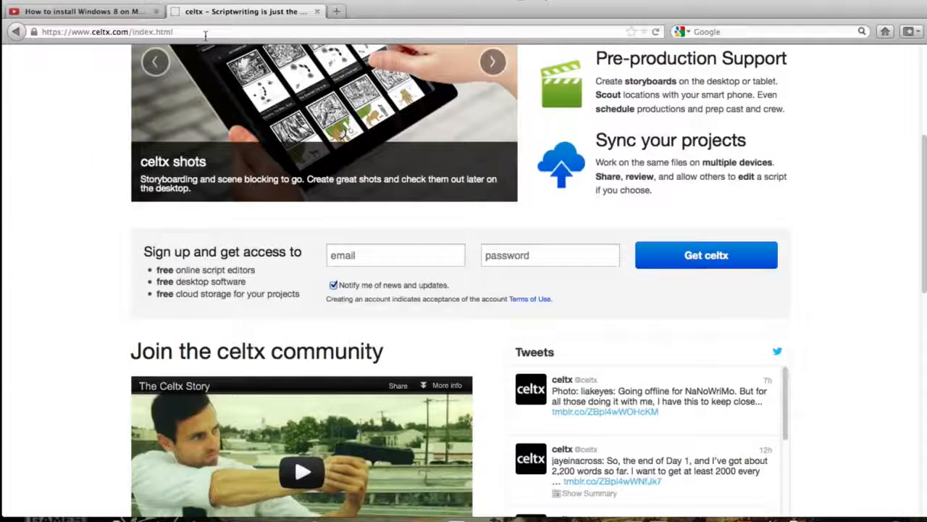
{"action": "left_click_drag", "start_coordinate": [922, 201], "coordinate": [924, 91]}
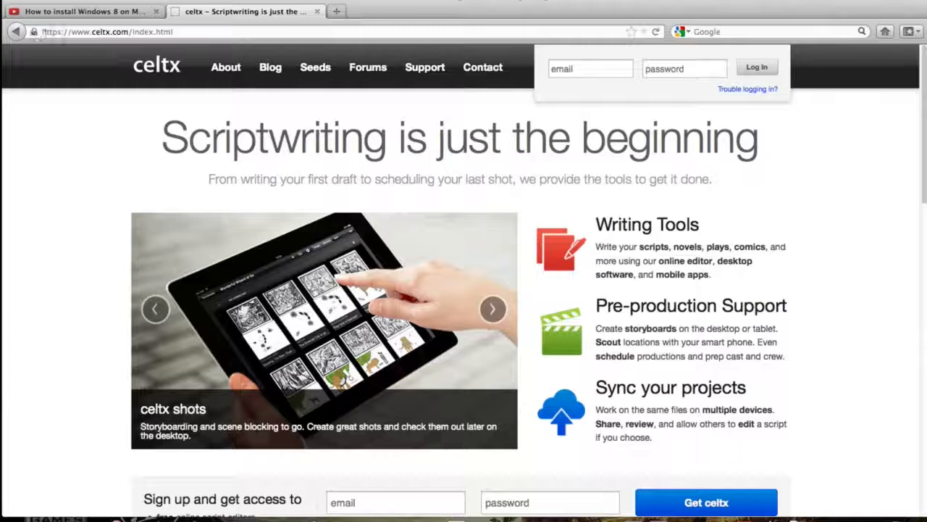
{"action": "left_click", "coordinate": [188, 31]}
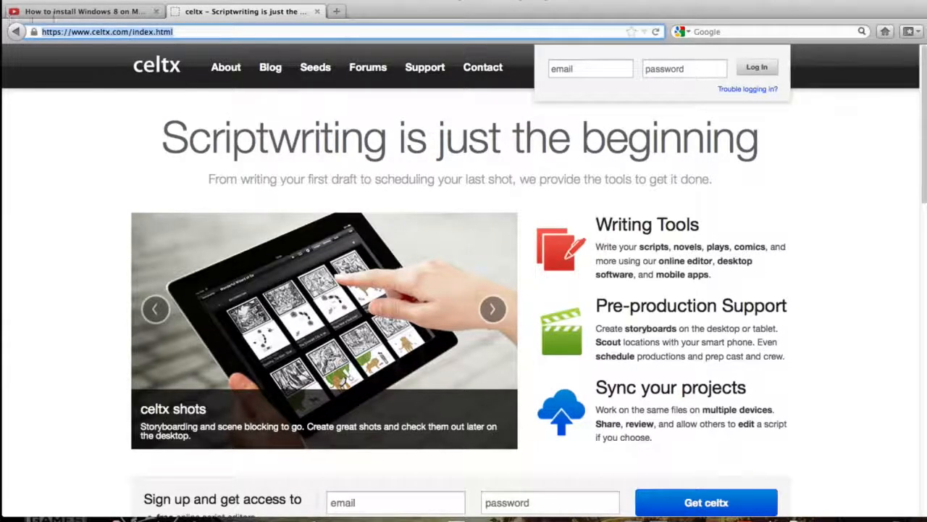
{"action": "left_click_drag", "start_coordinate": [925, 99], "coordinate": [925, 210]}
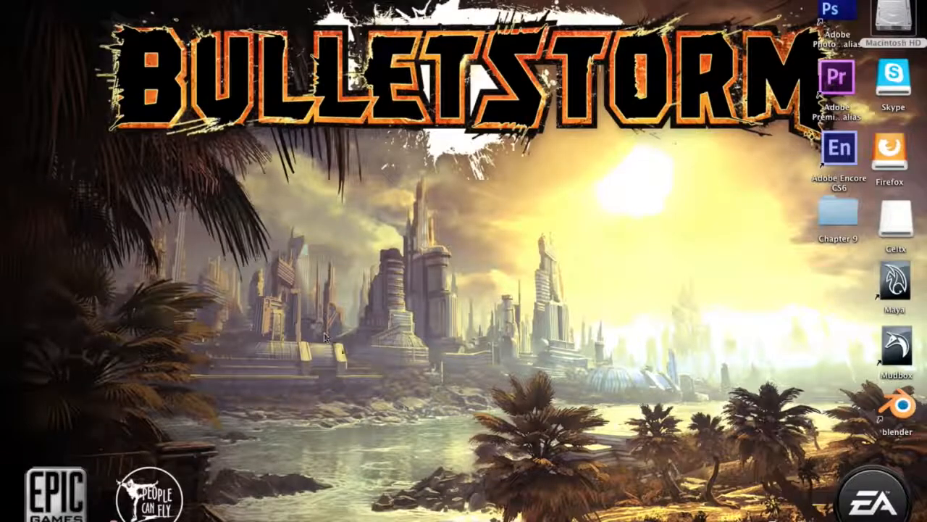
Launch the Celtx desktop application and create a new project from the Film template.
{"action": "left_click", "coordinate": [135, 519]}
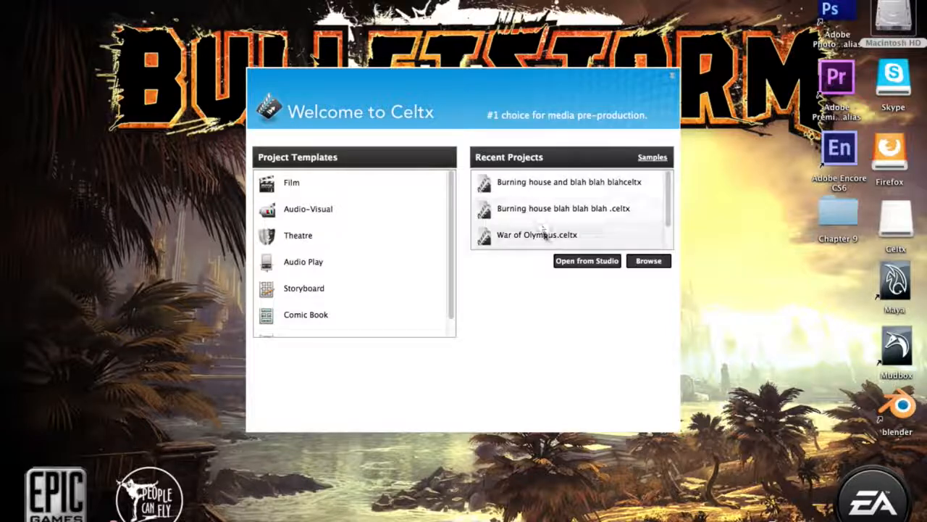
{"action": "left_click", "coordinate": [315, 187]}
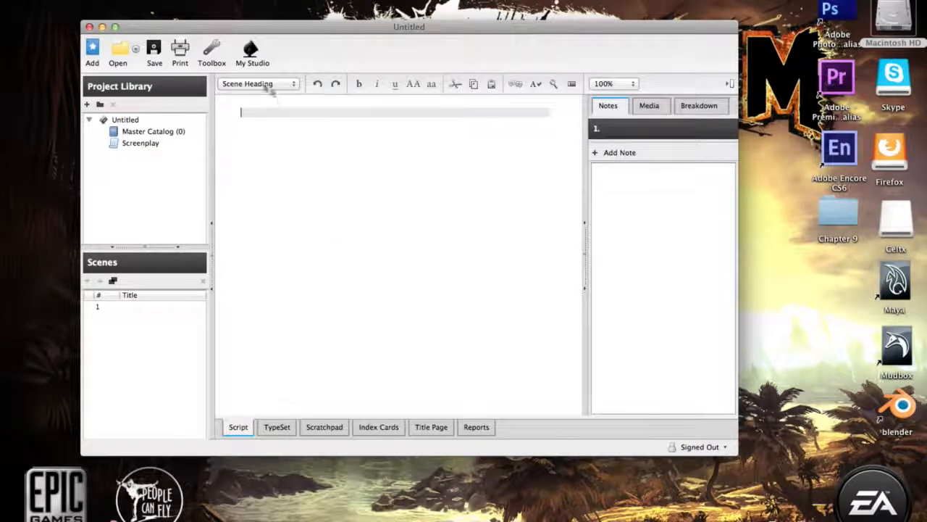
Set the first script line to the Scene Heading element and begin it with "EXT.".
{"action": "left_click", "coordinate": [251, 83]}
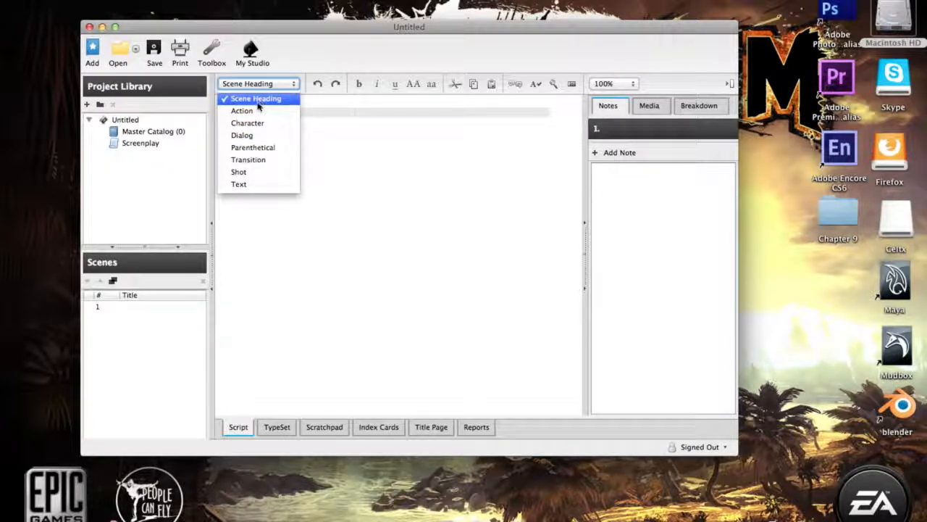
{"action": "left_click", "coordinate": [141, 216]}
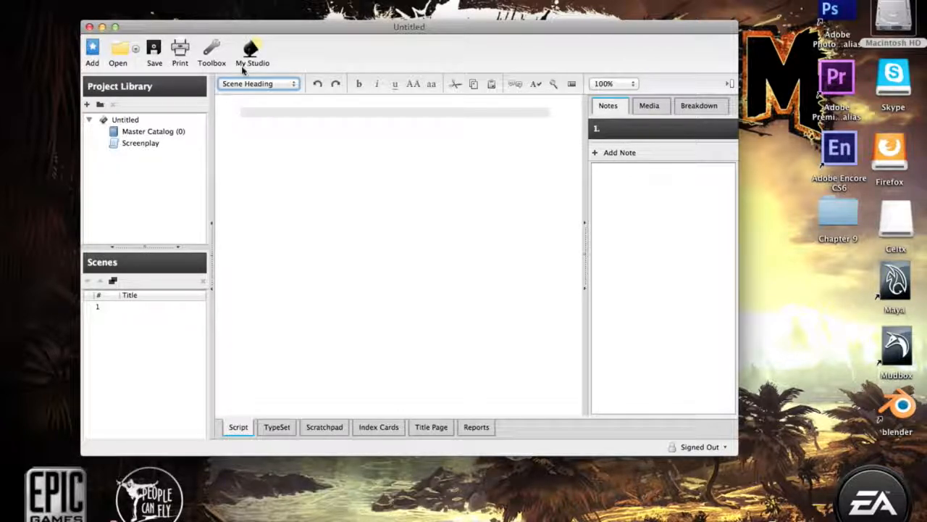
{"action": "left_click", "coordinate": [258, 83]}
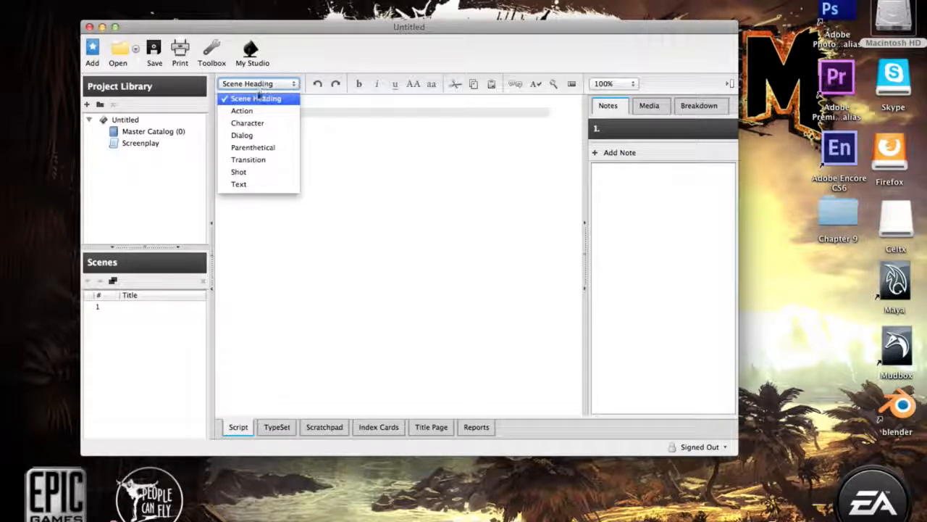
{"action": "left_click", "coordinate": [258, 97]}
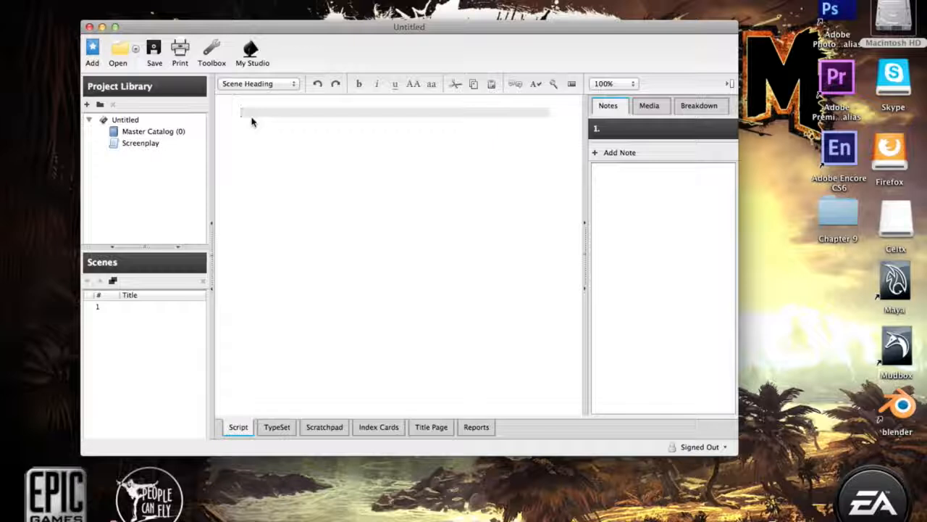
{"action": "left_click", "coordinate": [251, 113]}
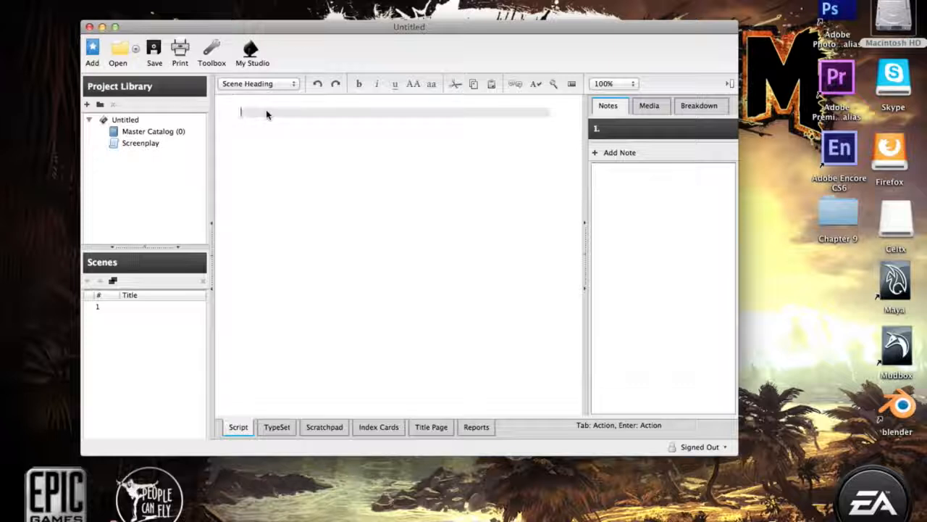
{"action": "type", "text": "EXT"}
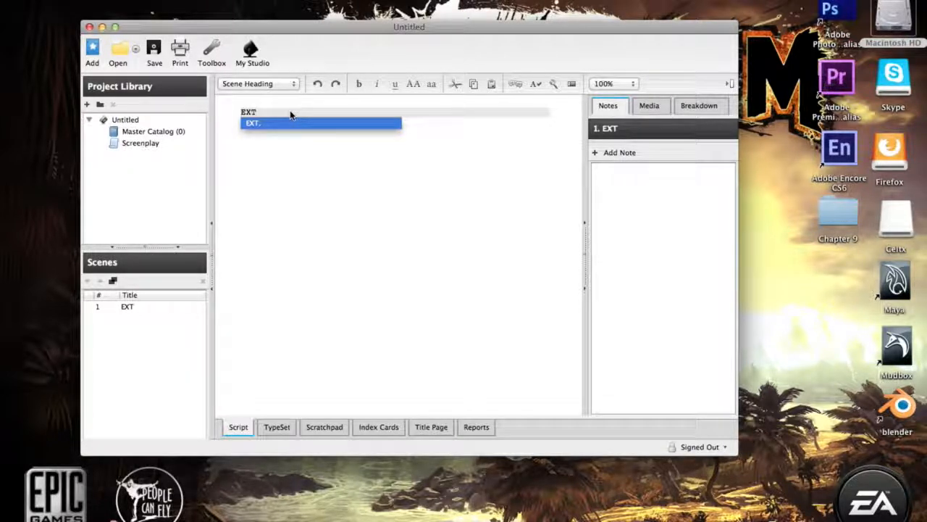
{"action": "left_click", "coordinate": [267, 115]}
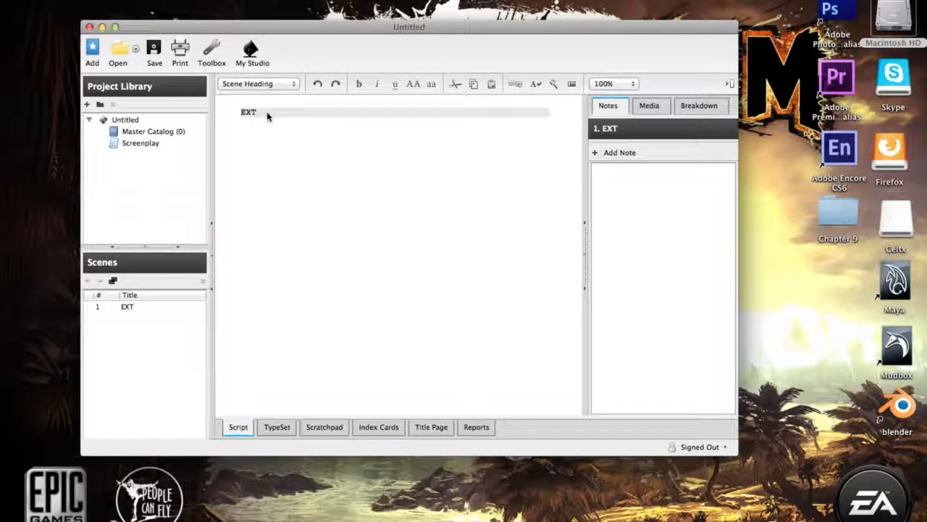
{"action": "type", "text": "."}
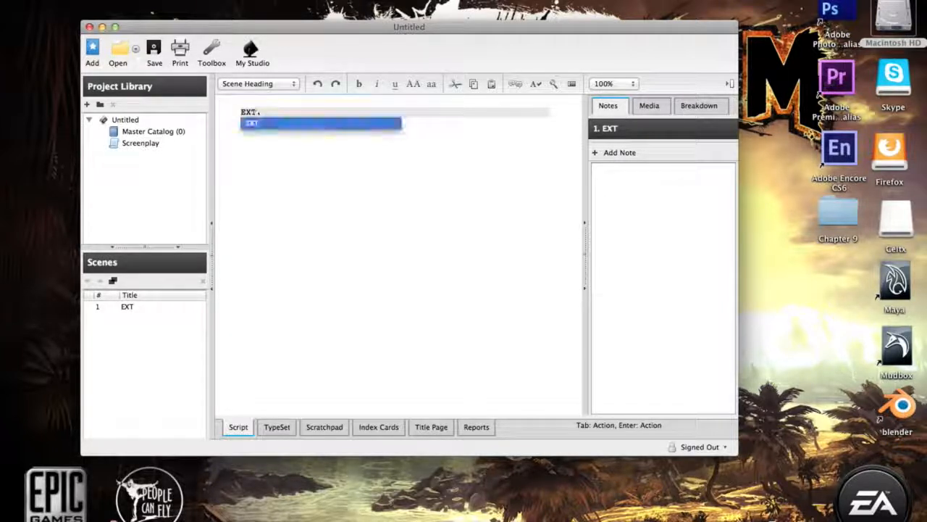
{"action": "left_click", "coordinate": [275, 109]}
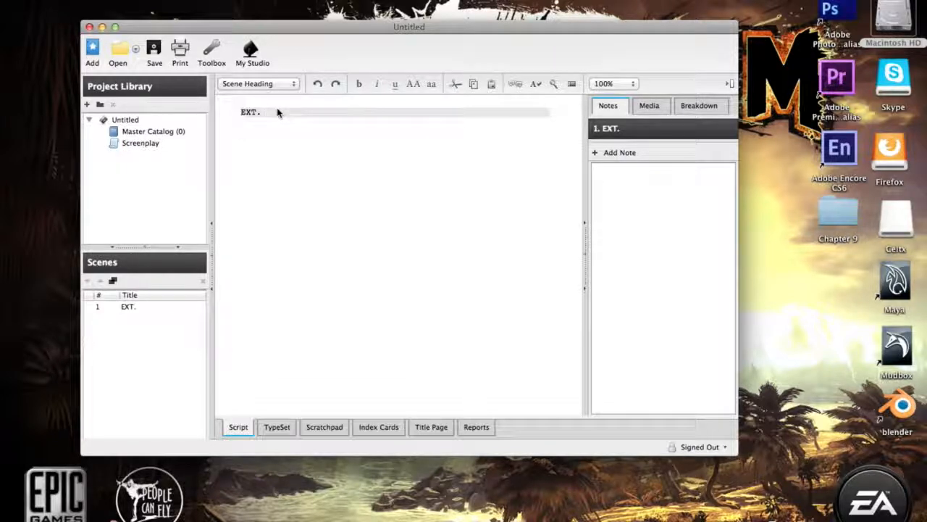
{"action": "type", "text": "MS"}
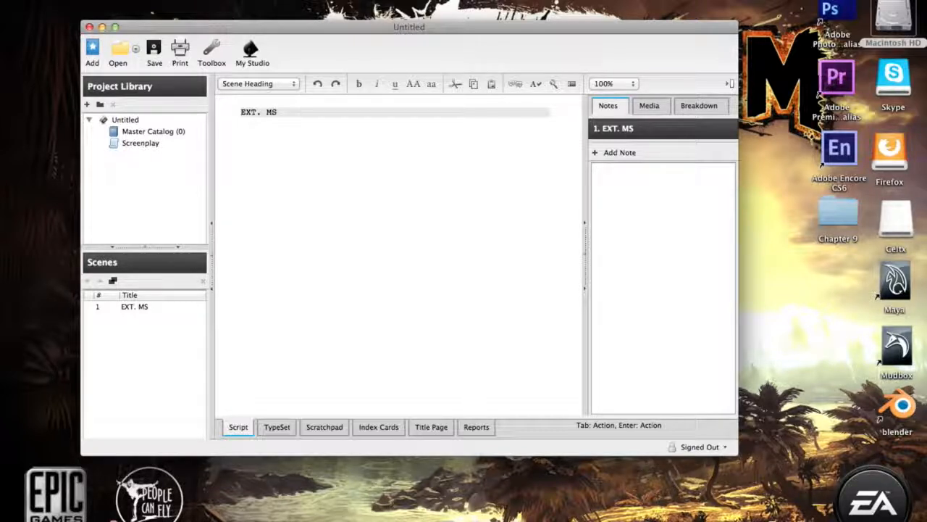
{"action": "key", "text": "BackSpace"}
{"action": "key", "text": "BackSpace"}
{"action": "key", "text": "BackSpace"}
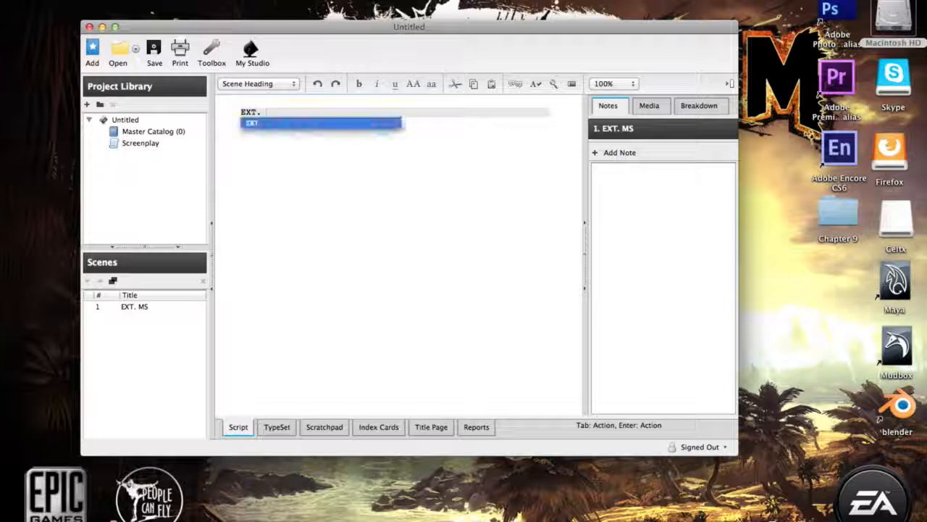
Complete the scene heading with "LS BURNING HOUSE-NIGHT" and move on to the action line.
{"action": "type", "text": "LS"}
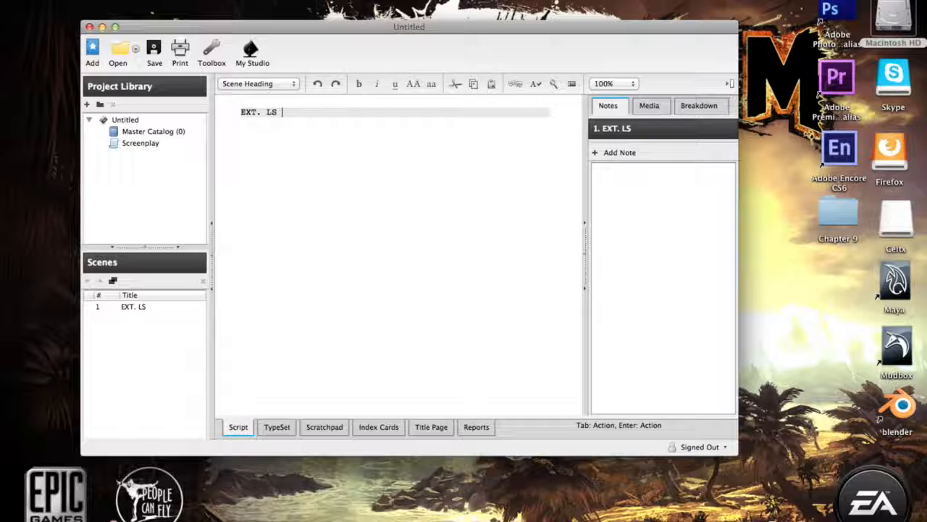
{"action": "type", "text": "BURNING HOUSE-"}
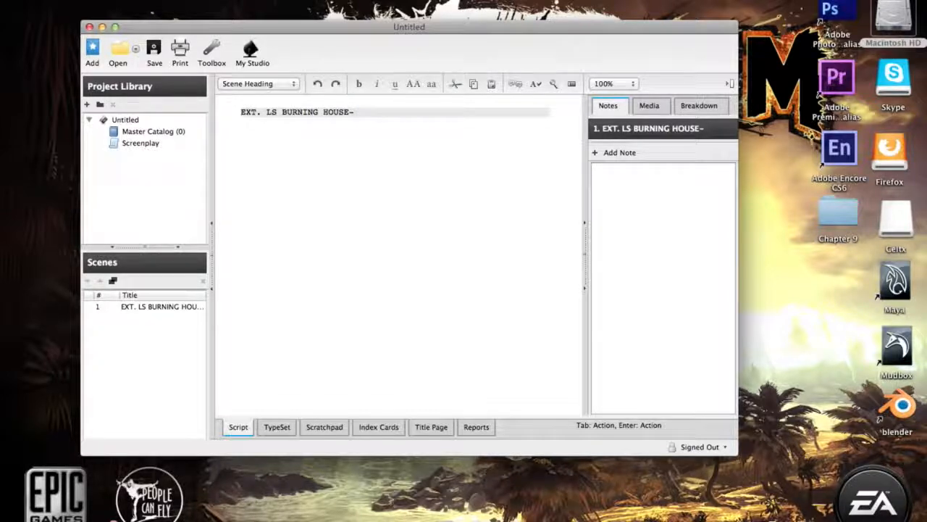
{"action": "type", "text": "NIGHT"}
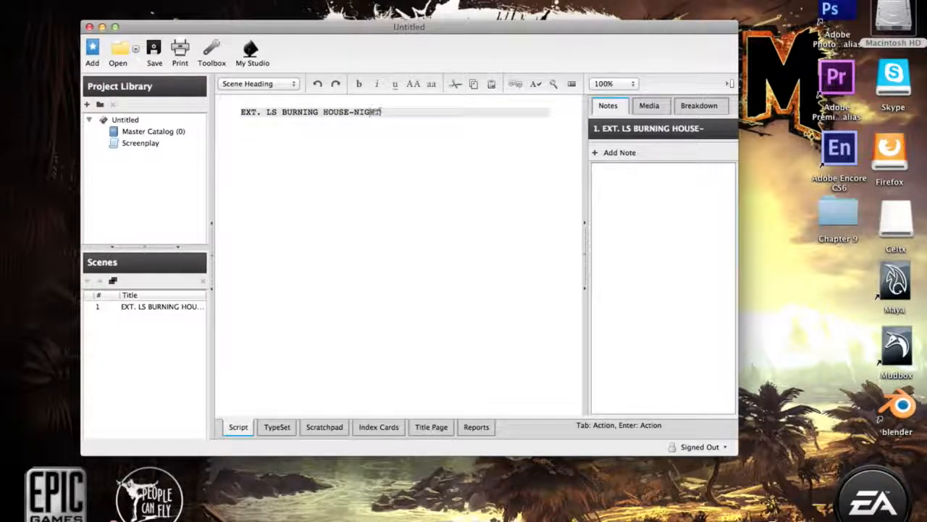
{"action": "key", "text": "Return"}
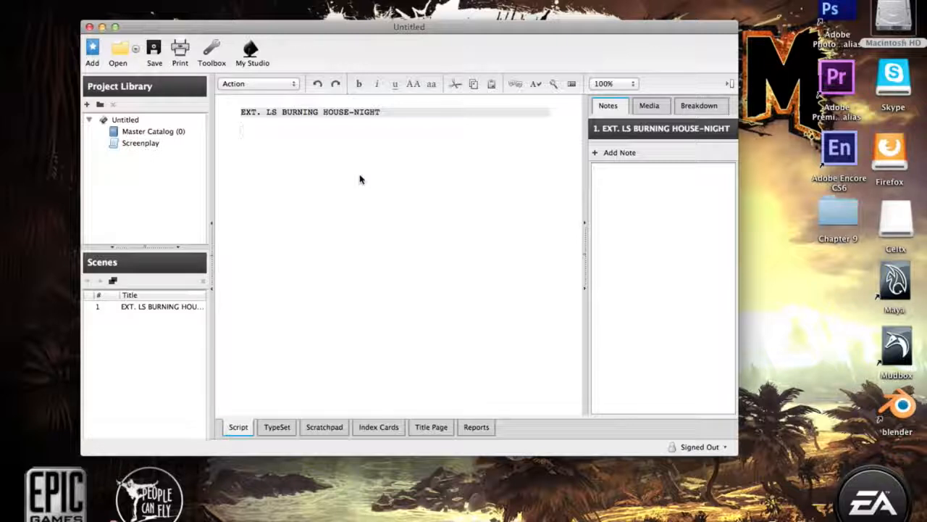
Write the action text "Character watches as a building in front of him burns and crumbles before his feet,".
{"action": "type", "text": "Character watches as a building in front of hj"}
{"action": "key", "text": "BackSpace"}
{"action": "type", "text": "if"}
{"action": "key", "text": "BackSpace"}
{"action": "key", "text": "BackSpace"}
{"action": "key", "text": "BackSpace"}
{"action": "type", "text": "him"}
{"action": "key", "text": "BackSpace"}
{"action": "key", "text": "BackSpace"}
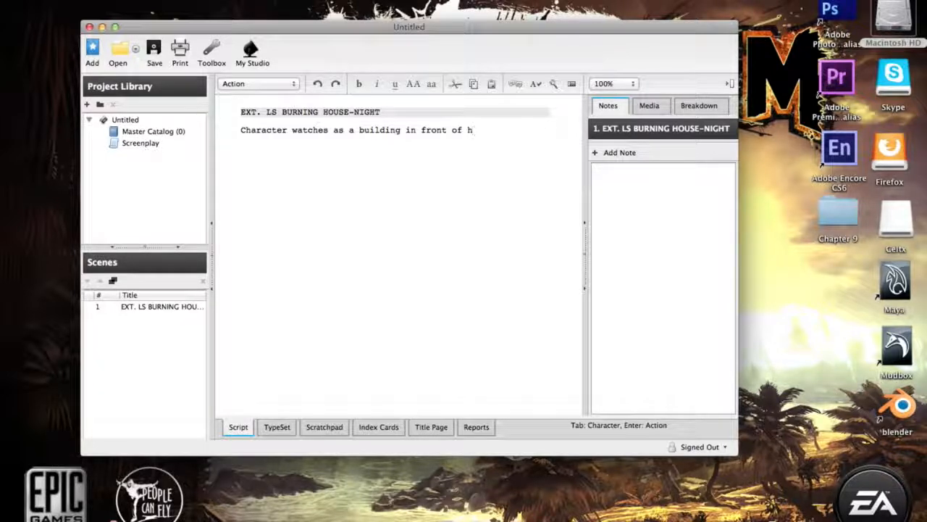
{"action": "type", "text": "is"}
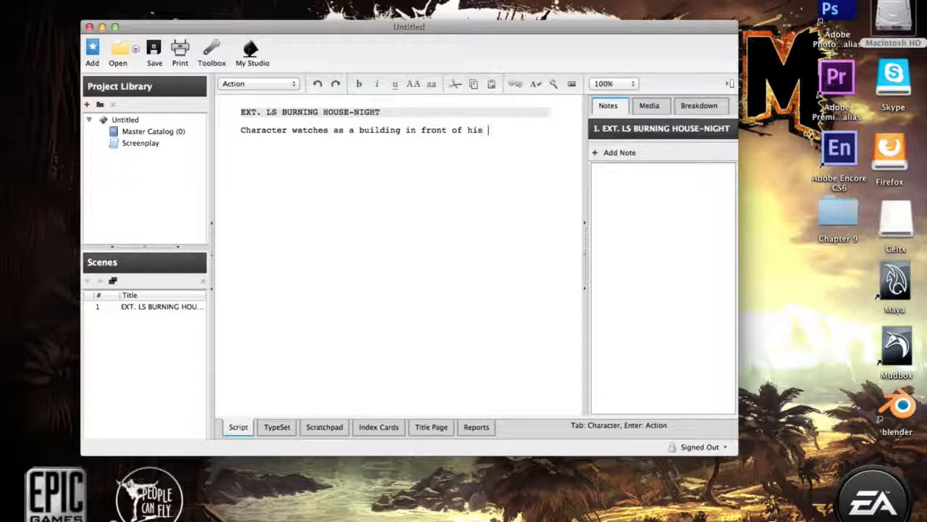
{"action": "key", "text": "BackSpace"}
{"action": "key", "text": "BackSpace"}
{"action": "key", "text": "BackSpace"}
{"action": "type", "text": "of him"}
{"action": "type", "text": " burns and c"}
{"action": "type", "text": "rumbl"}
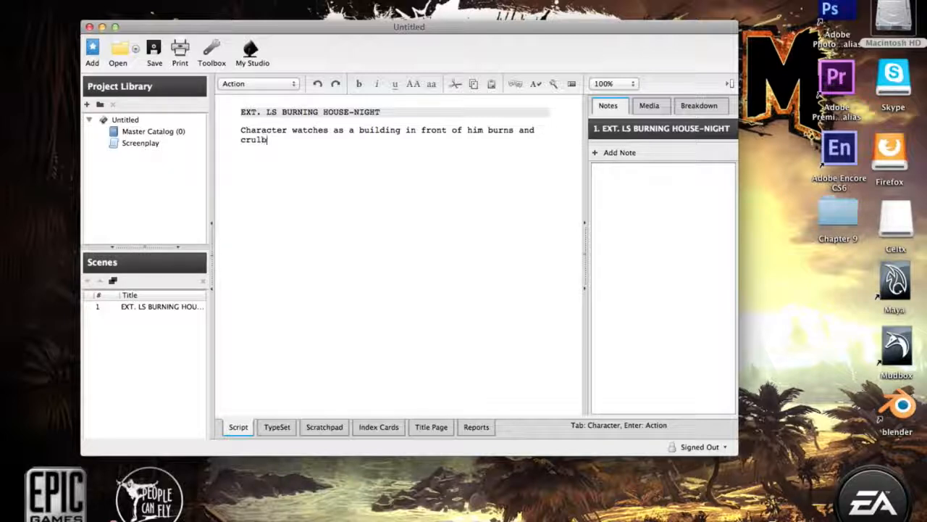
{"action": "type", "text": "es before him"}
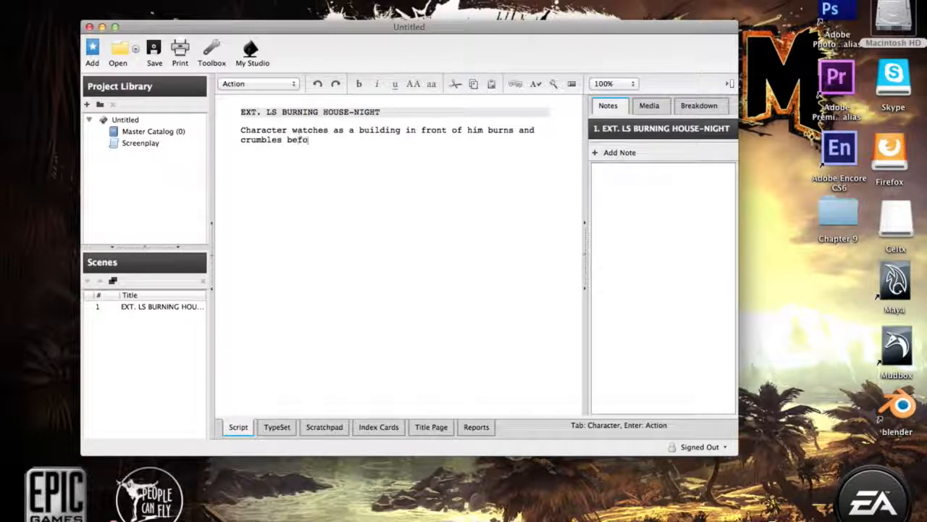
{"action": "type", "text": "t,"}
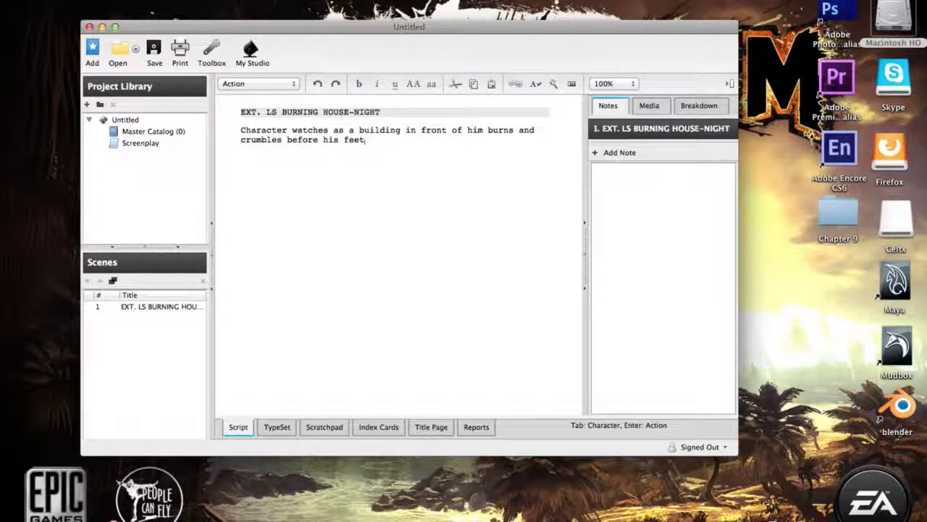
Continue the action text with "the main character drops to his knees as he witnesses his entire life".
{"action": "type", "text": " the main character"}
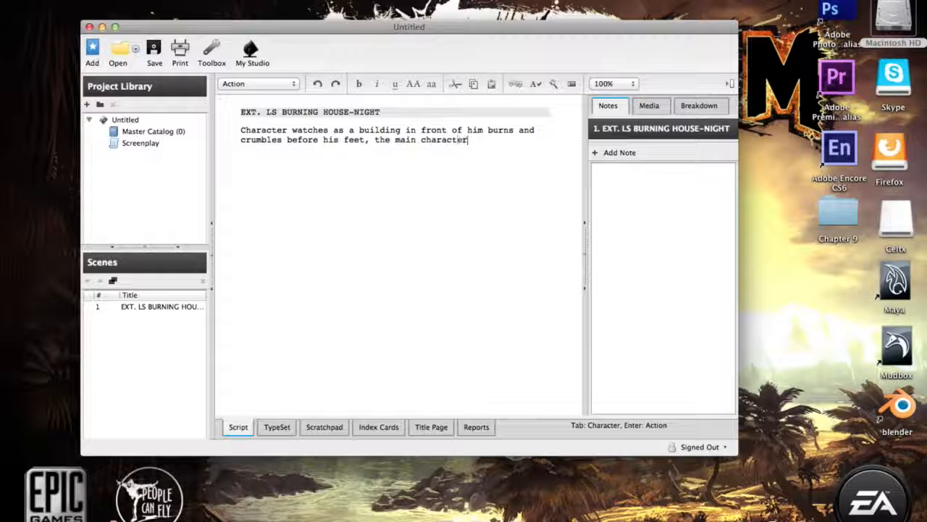
{"action": "type", "text": " drops to his"}
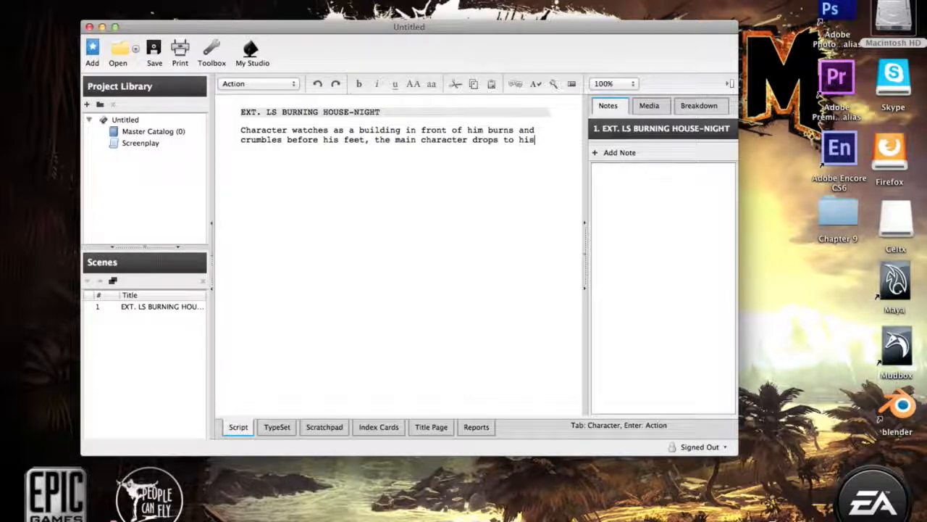
{"action": "type", "text": " knees as he wit"}
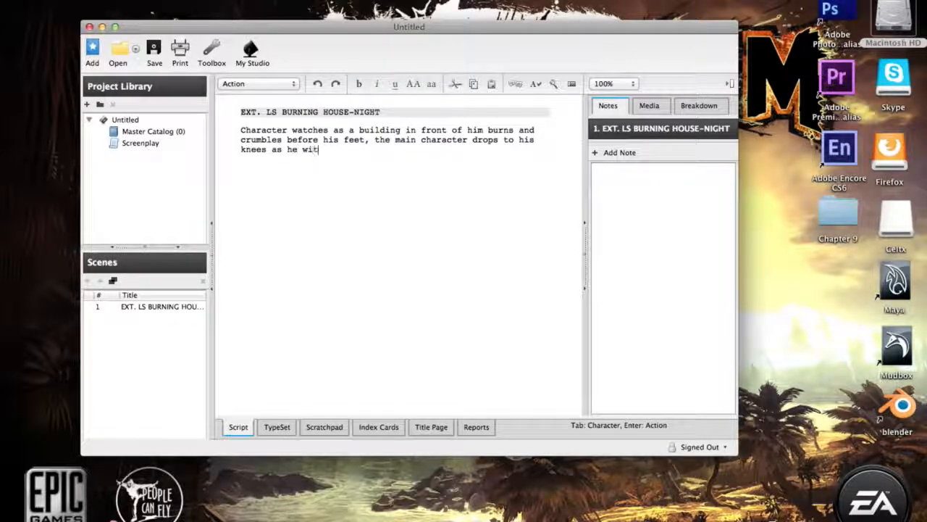
{"action": "type", "text": "nesses hi"}
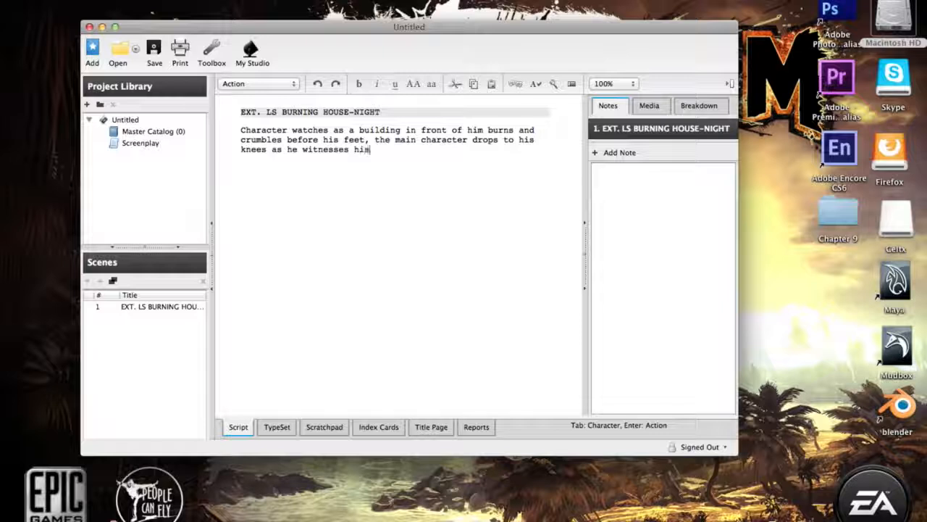
{"action": "type", "text": "s entire life"}
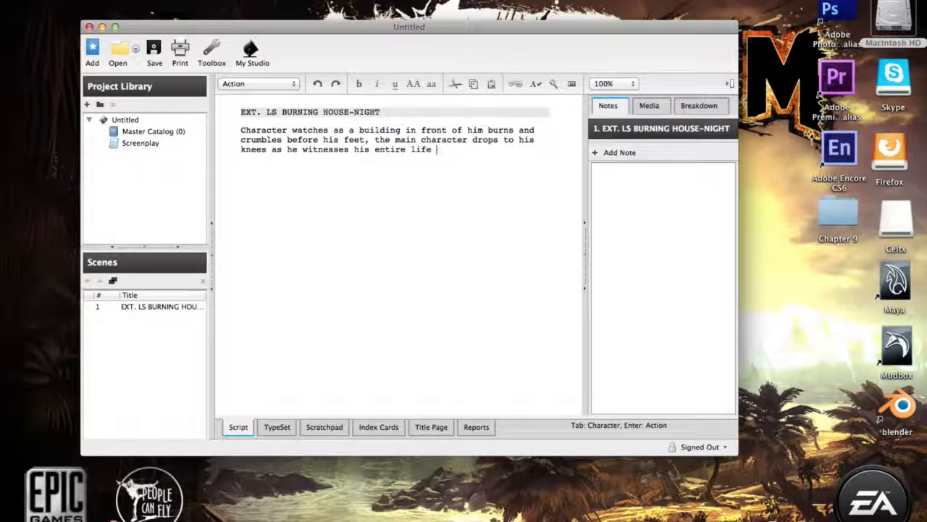
{"action": "type", "text": " being dest"}
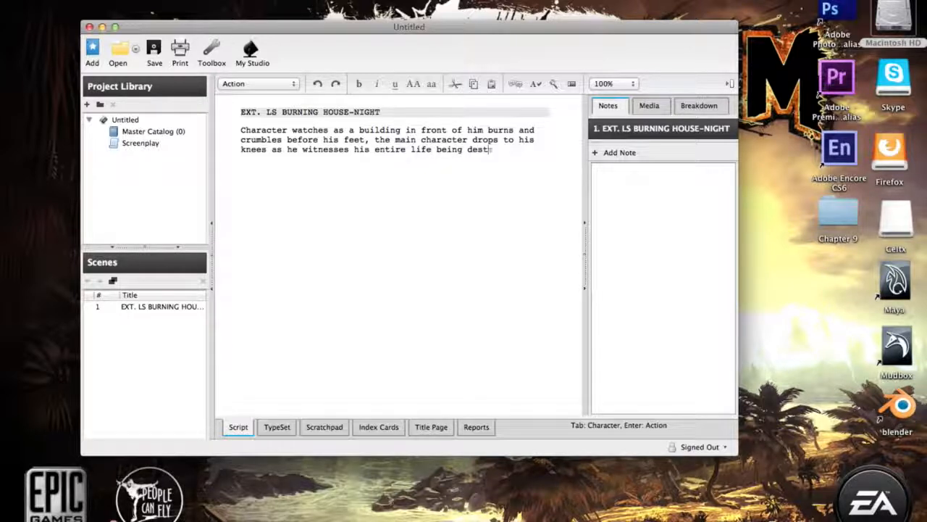
{"action": "type", "text": "royed in"}
{"action": "key", "text": "BackSpace"}
{"action": "key", "text": "BackSpace"}
{"action": "key", "text": "BackSpace"}
{"action": "key", "text": "BackSpace"}
{"action": "key", "text": "BackSpace"}
{"action": "key", "text": "BackSpace"}
{"action": "key", "text": "BackSpace"}
{"action": "key", "text": "BackSpace"}
{"action": "key", "text": "BackSpace"}
{"action": "key", "text": "BackSpace"}
{"action": "key", "text": "BackSpace"}
{"action": "key", "text": "BackSpace"}
{"action": "key", "text": "BackSpace"}
{"action": "key", "text": "BackSpace"}
{"action": "key", "text": "BackSpace"}
{"action": "key", "text": "BackSpace"}
{"action": "key", "text": "BackSpace"}
{"action": "key", "text": "BackSpace"}
Finish the action paragraph with "flash before his eyes.".
{"action": "type", "text": "flash before his eyes."}
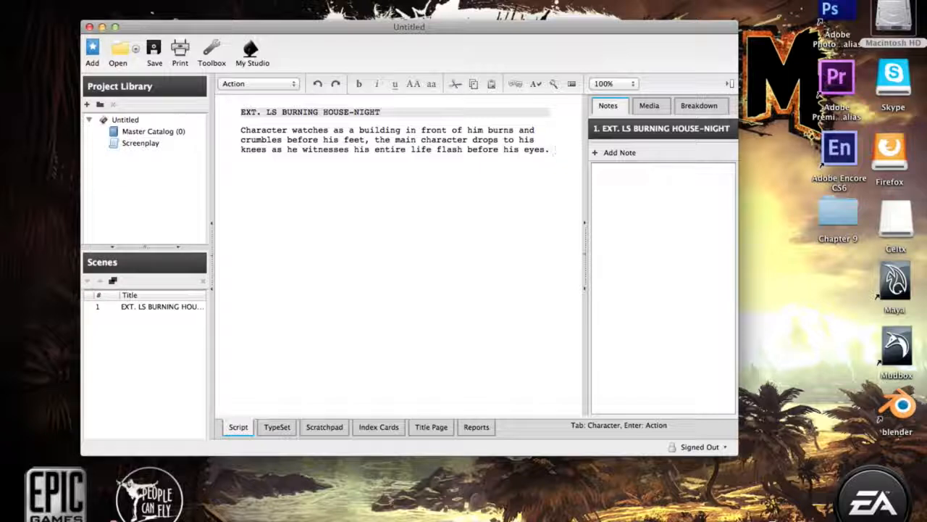
Add an indented character line reading "MAIN CHARACTER" below the action paragraph.
{"action": "key", "text": "Return"}
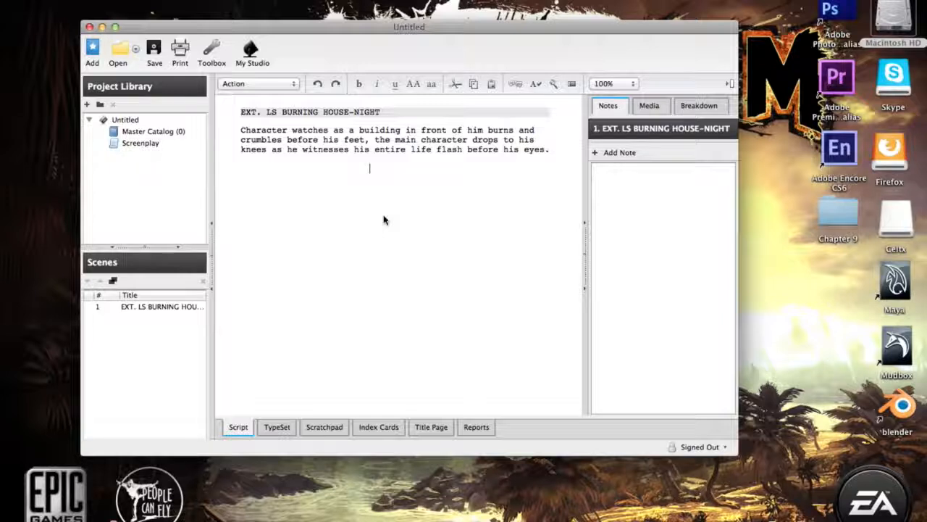
{"action": "type", "text": "M"}
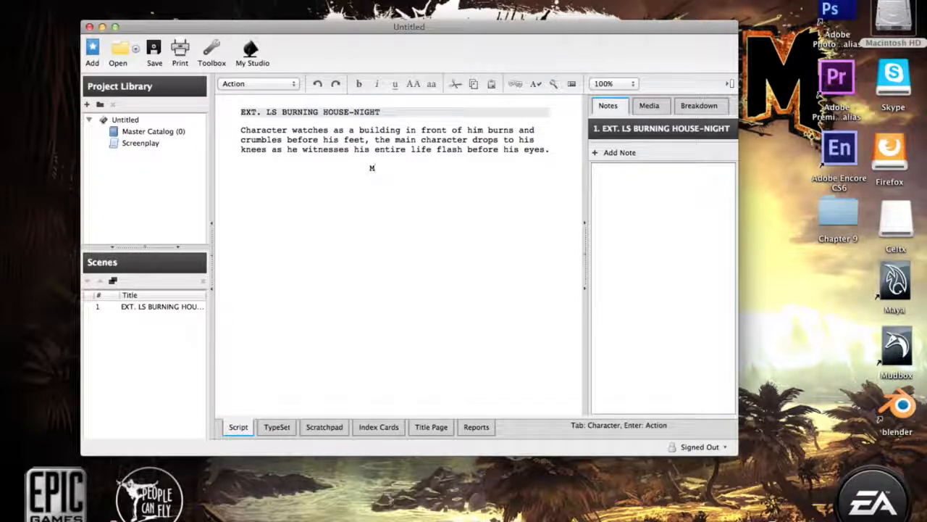
{"action": "type", "text": "AIN CHARACTER"}
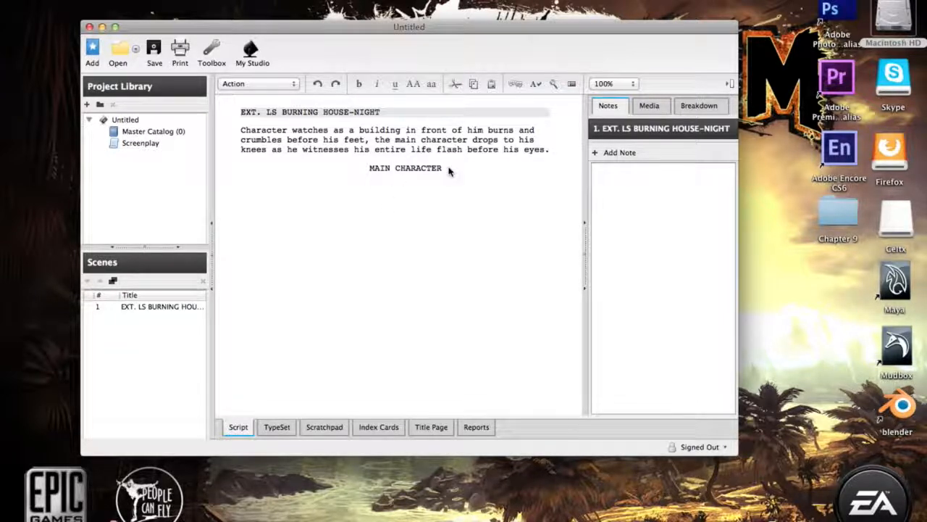
Make the "MAIN CHARACTER" line bold.
{"action": "left_click_drag", "start_coordinate": [448, 170], "coordinate": [370, 169]}
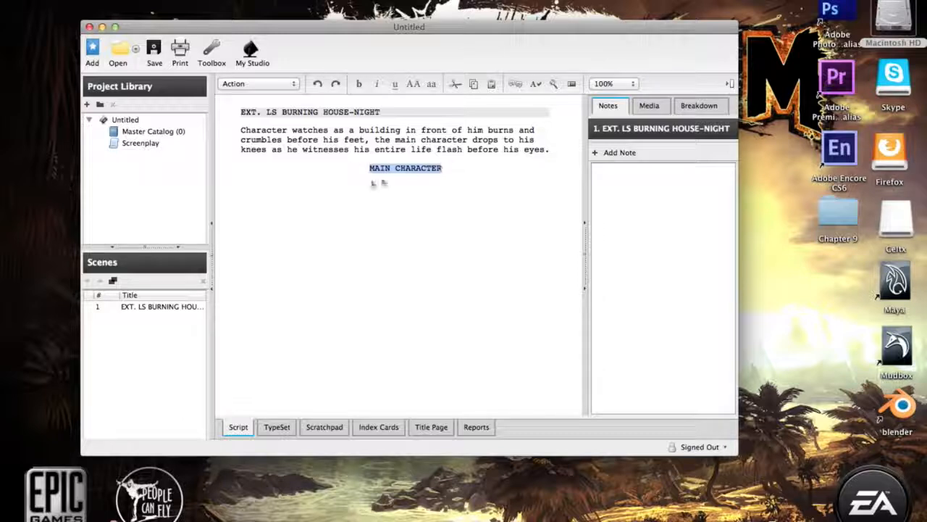
{"action": "left_click", "coordinate": [358, 83]}
{"action": "left_click", "coordinate": [462, 179]}
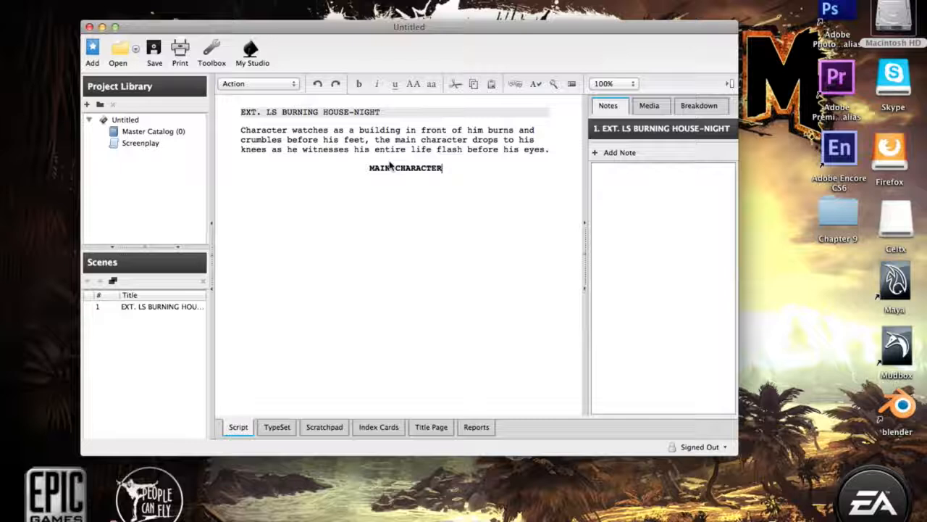
Reduce the spacing before "MAIN CHARACTER" to shift the name further left, and start a new line below it for the dialogue.
{"action": "left_click", "coordinate": [367, 168]}
{"action": "key", "text": "BackSpace"}
{"action": "key", "text": "BackSpace"}
{"action": "key", "text": "BackSpace"}
{"action": "key", "text": "BackSpace"}
{"action": "key", "text": "BackSpace"}
{"action": "key", "text": "BackSpace"}
{"action": "key", "text": "BackSpace"}
{"action": "key", "text": "BackSpace"}
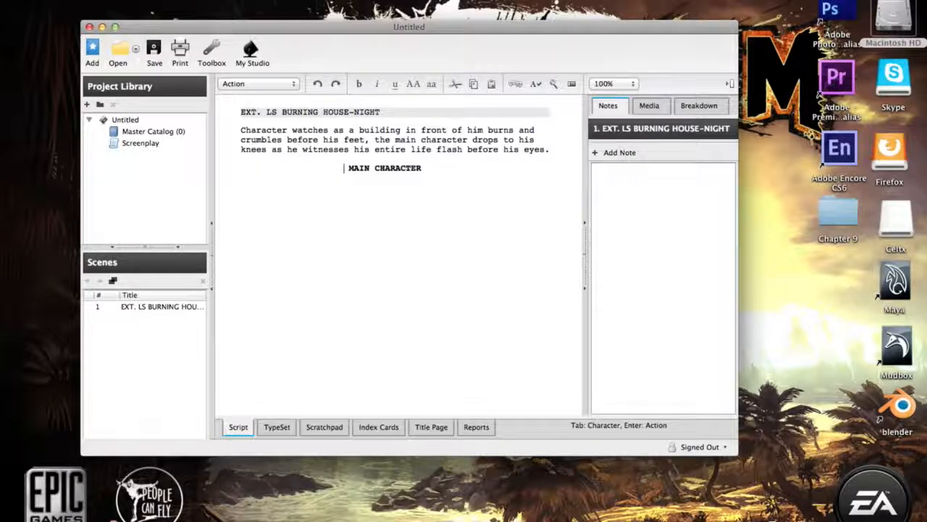
{"action": "left_click", "coordinate": [465, 175]}
{"action": "key", "text": "Return"}
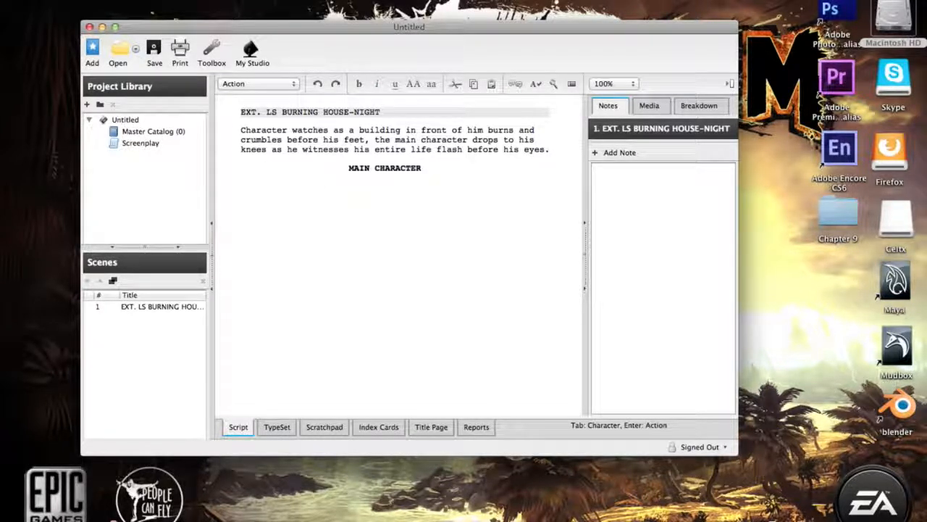
{"action": "type", "text": "I CAN'T"}
{"action": "key", "text": "BackSpace"}
{"action": "key", "text": "BackSpace"}
{"action": "key", "text": "BackSpace"}
{"action": "key", "text": "BackSpace"}
{"action": "key", "text": "BackSpace"}
{"action": "key", "text": "BackSpace"}
{"action": "key", "text": "BackSpace"}
{"action": "key", "text": "BackSpace"}
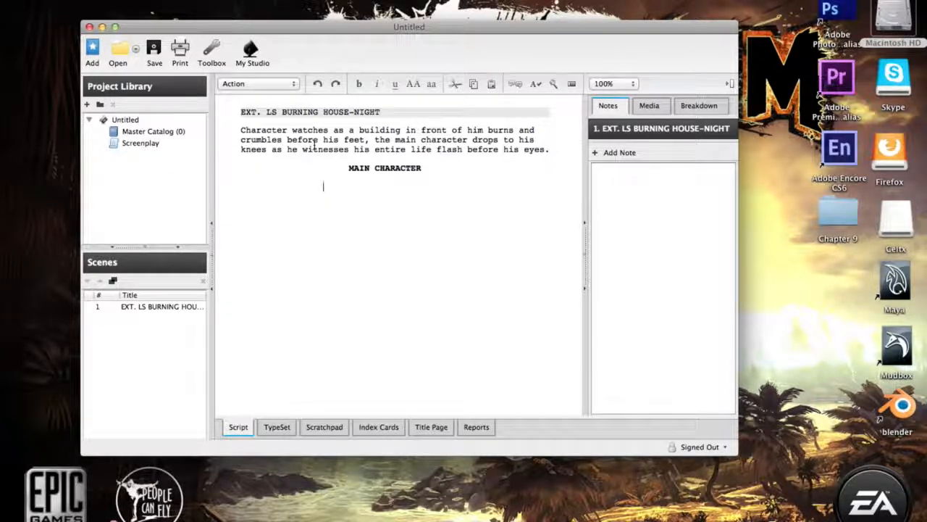
Write the dialogue "I can't believe this is happening right now!" under the character name.
{"action": "type", "text": "I can't believe this is happening rig"}
{"action": "type", "text": "ht now"}
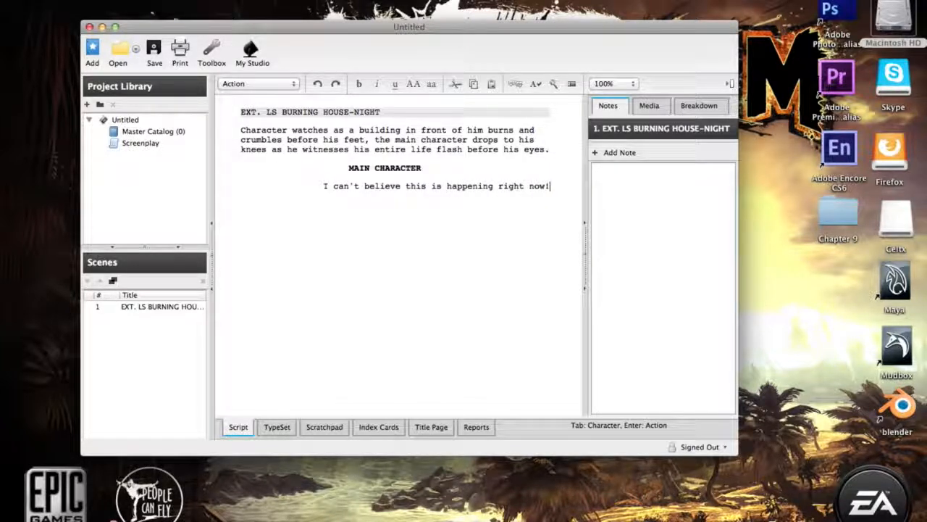
{"action": "type", "text": "!"}
{"action": "key", "text": "Return"}
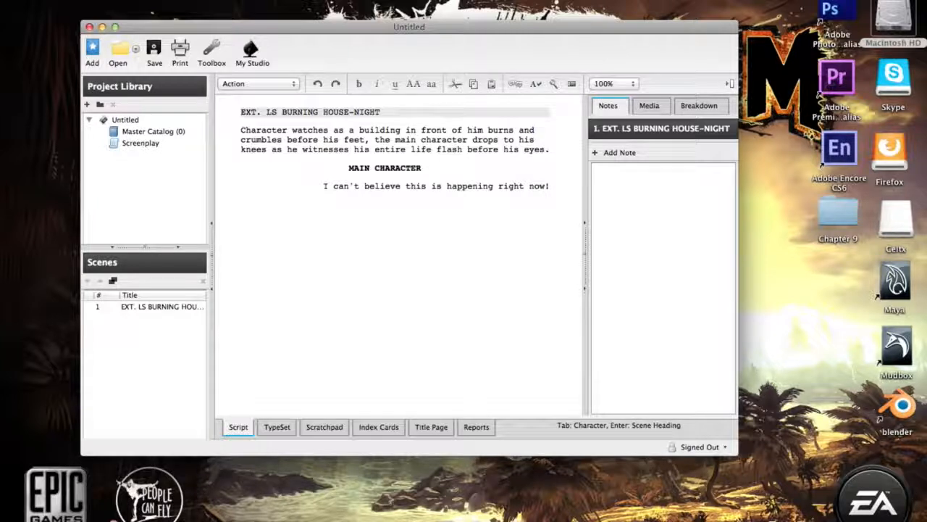
Remove leading spaces before the dialogue line to shift it left beneath "MAIN CHARACTER".
{"action": "left_click", "coordinate": [323, 187]}
{"action": "key", "text": "BackSpace"}
{"action": "key", "text": "BackSpace"}
{"action": "key", "text": "BackSpace"}
{"action": "key", "text": "BackSpace"}
{"action": "key", "text": "BackSpace"}
{"action": "key", "text": "BackSpace"}
{"action": "key", "text": "BackSpace"}
{"action": "key", "text": "BackSpace"}
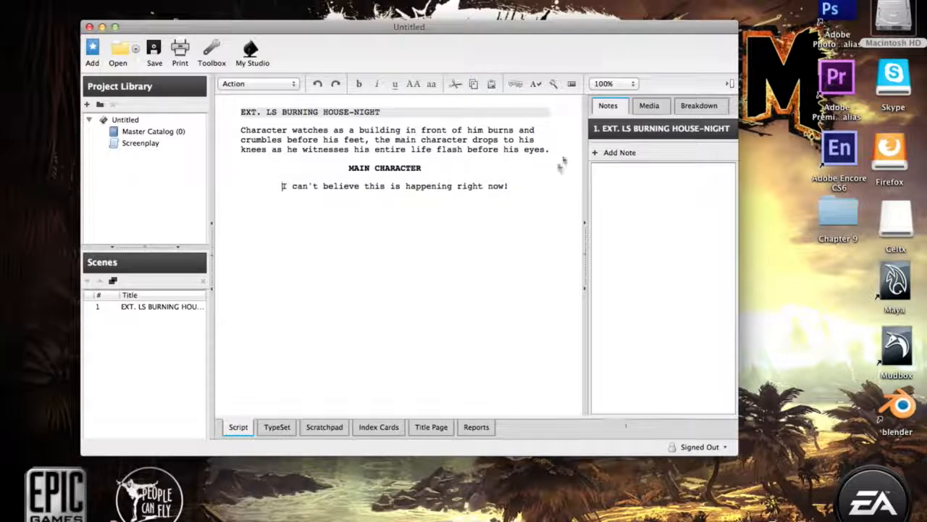
Start a new line below the dialogue and set its format to Scene Heading.
{"action": "left_click", "coordinate": [510, 187]}
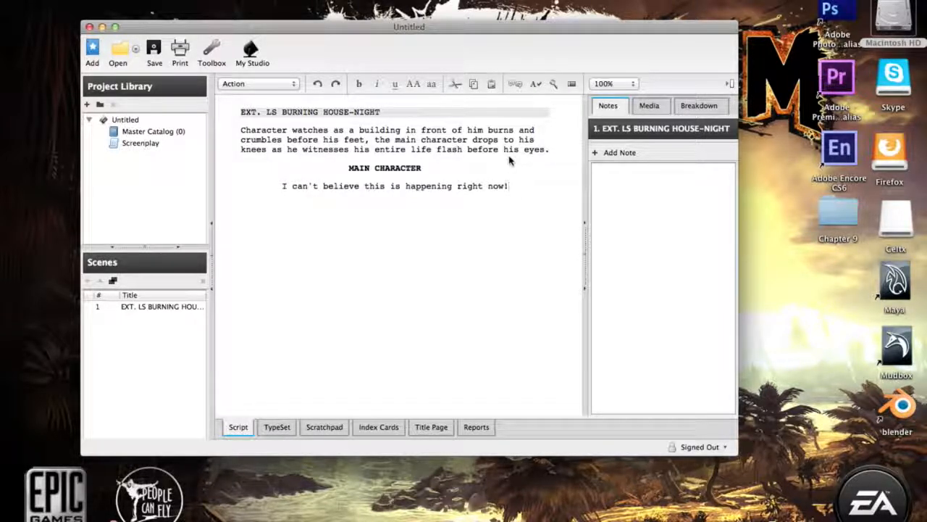
{"action": "key", "text": "Return"}
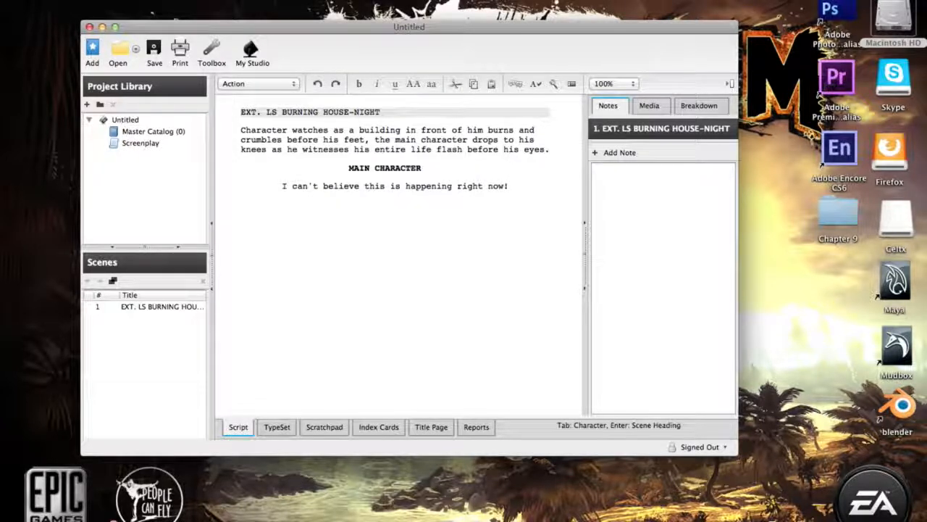
{"action": "left_click", "coordinate": [271, 84]}
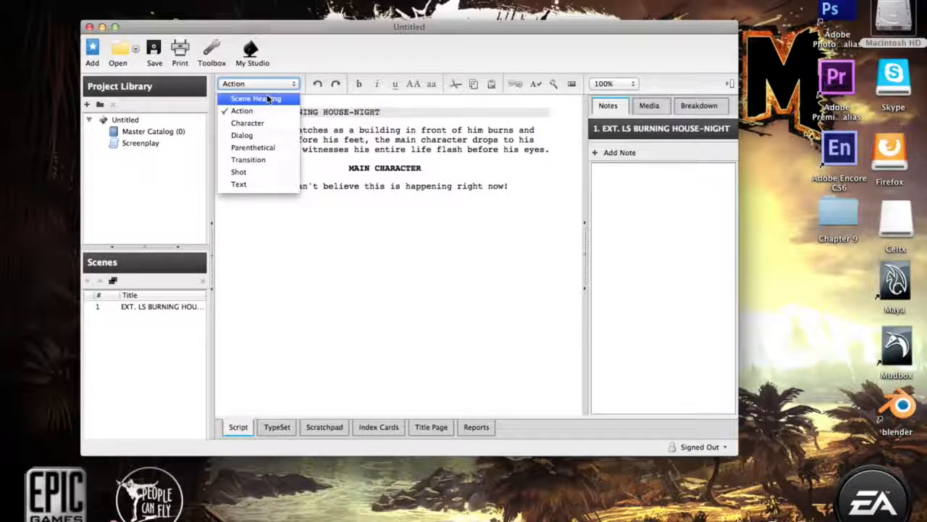
{"action": "left_click", "coordinate": [269, 99]}
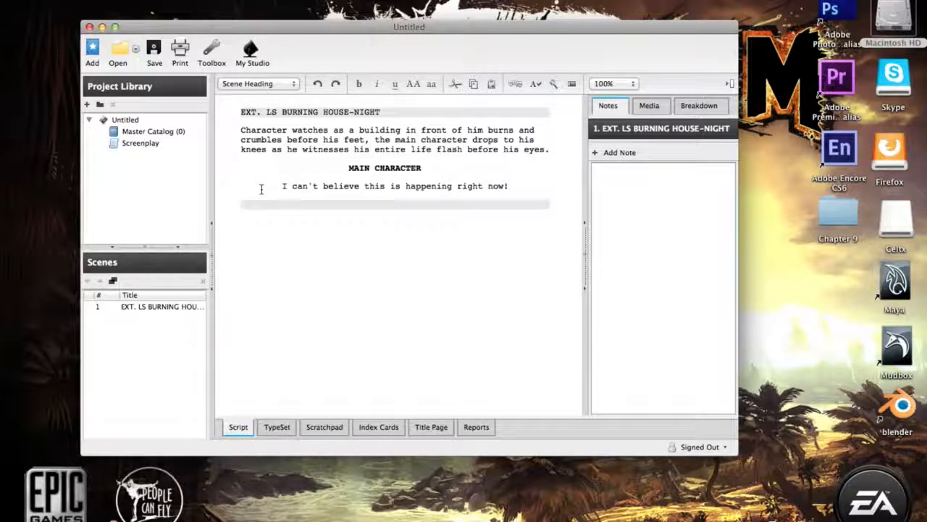
Write the second scene heading as "INT. MS BURNING HOUSE-NIGHT" and move on to its action line.
{"action": "type", "text": "IN"}
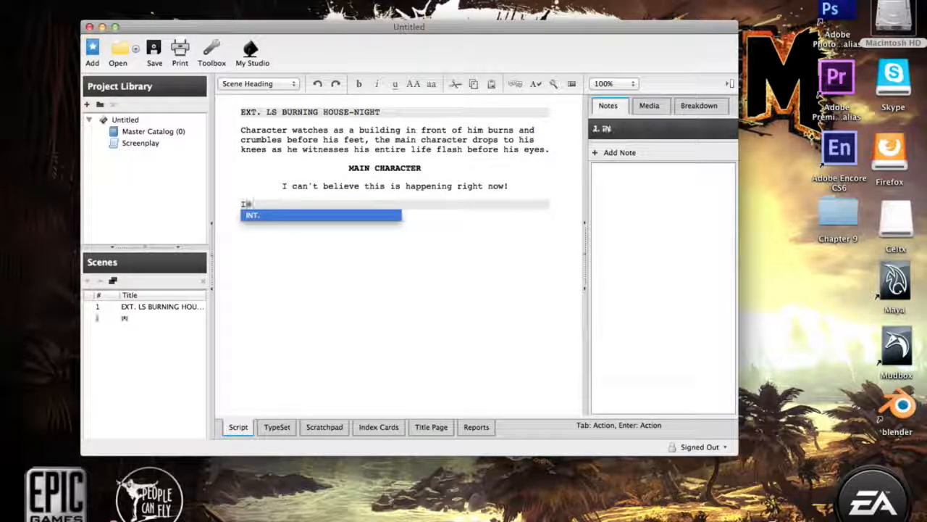
{"action": "type", "text": "T."}
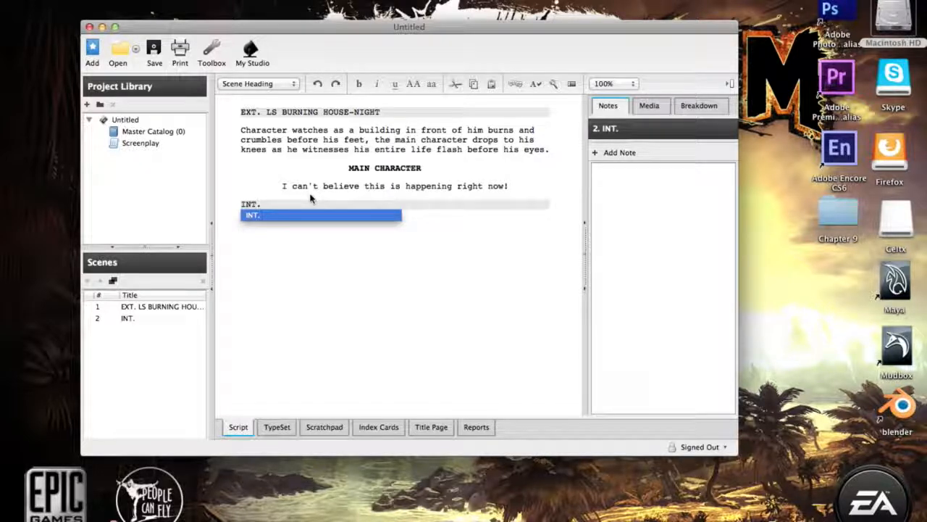
{"action": "type", "text": " B"}
{"action": "key", "text": "BackSpace"}
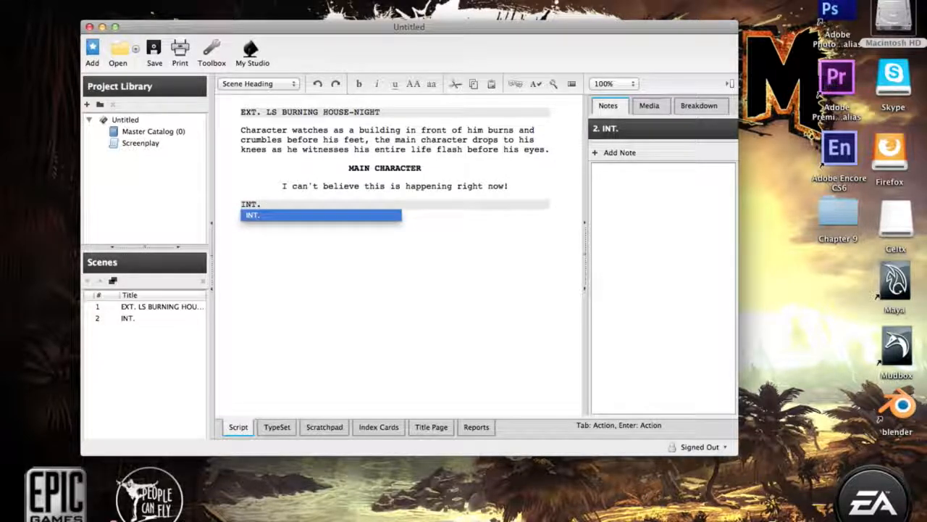
{"action": "key", "text": "Escape"}
{"action": "type", "text": "MS"}
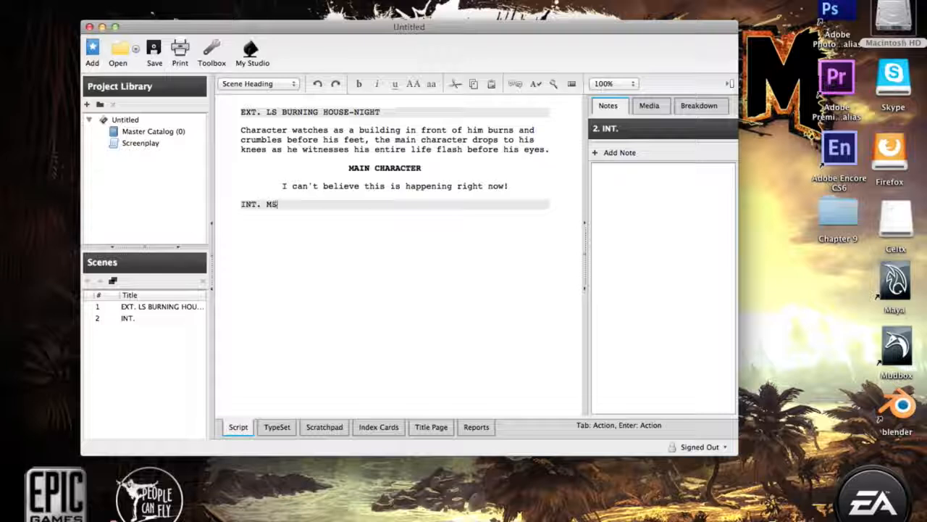
{"action": "type", "text": "-"}
{"action": "key", "text": "BackSpace"}
{"action": "type", "text": "BURN"}
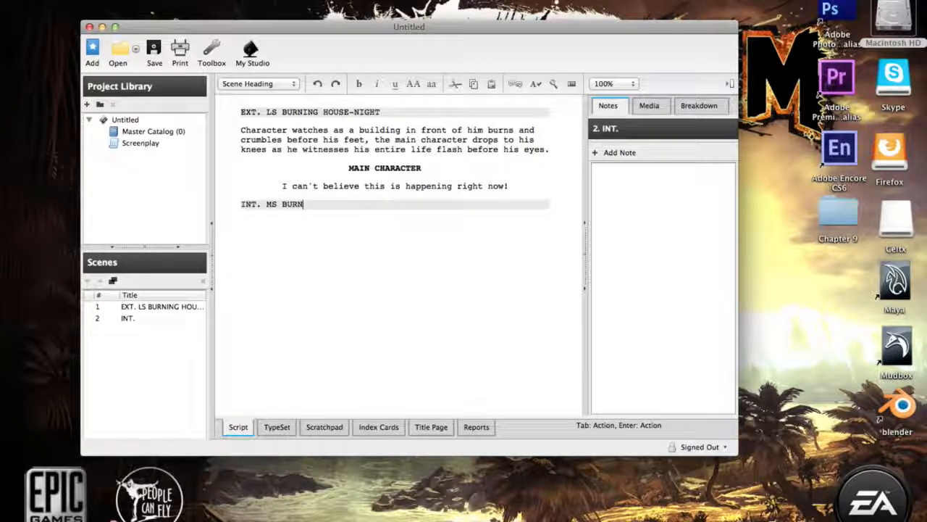
{"action": "type", "text": "NING HOUS"}
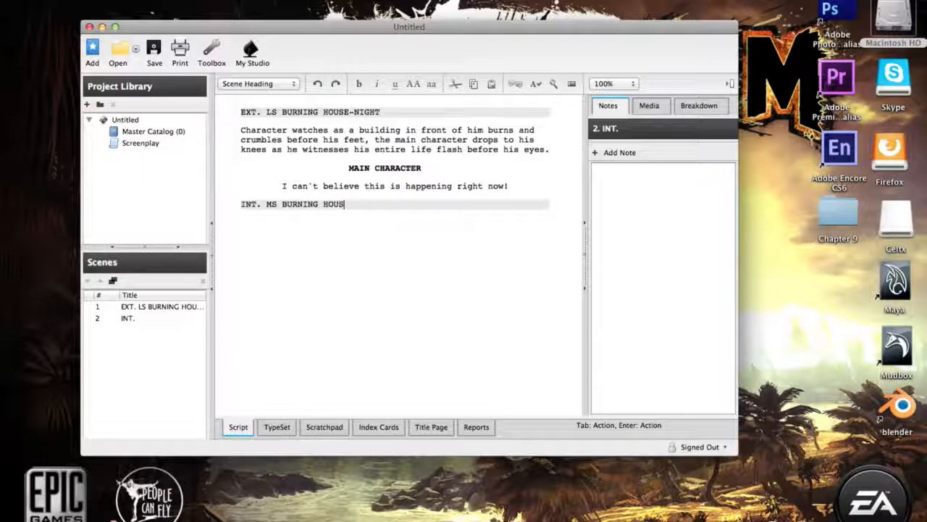
{"action": "type", "text": "E- NIGHT"}
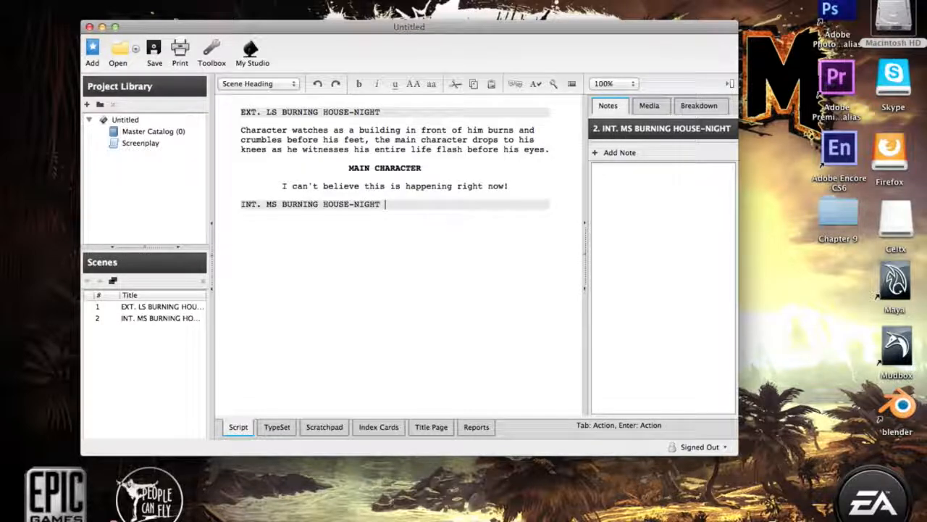
{"action": "key", "text": "Return"}
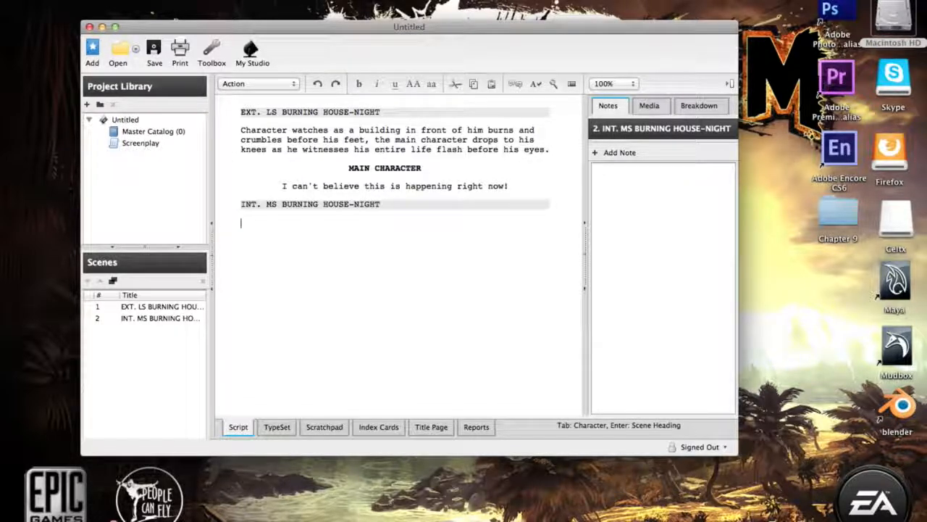
Write the action text "Main character hears a scream from inside his house and" under the second scene heading.
{"action": "type", "text": "Main c"}
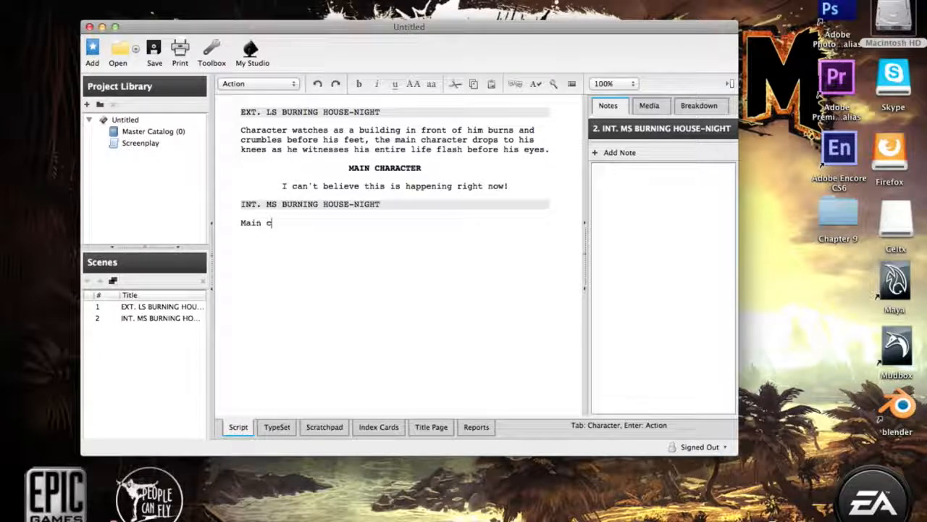
{"action": "type", "text": "haracter "}
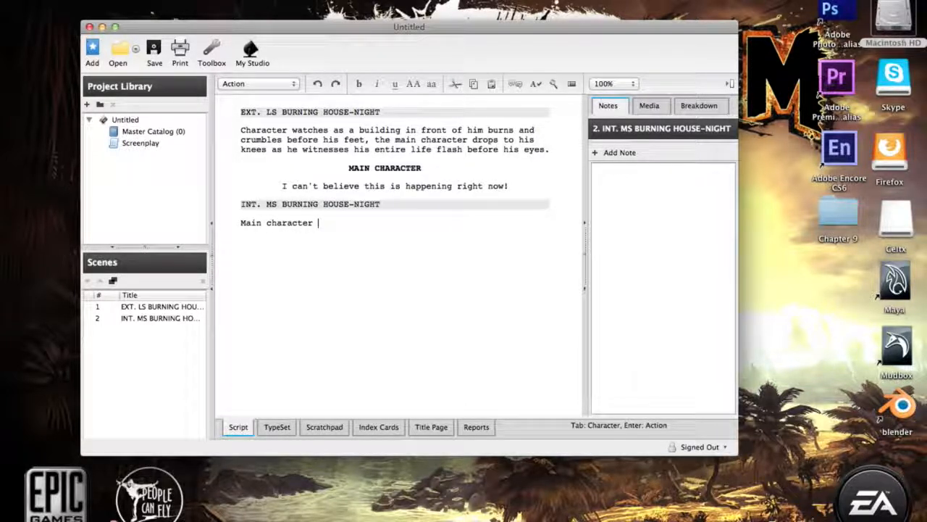
{"action": "type", "text": "hears a sc"}
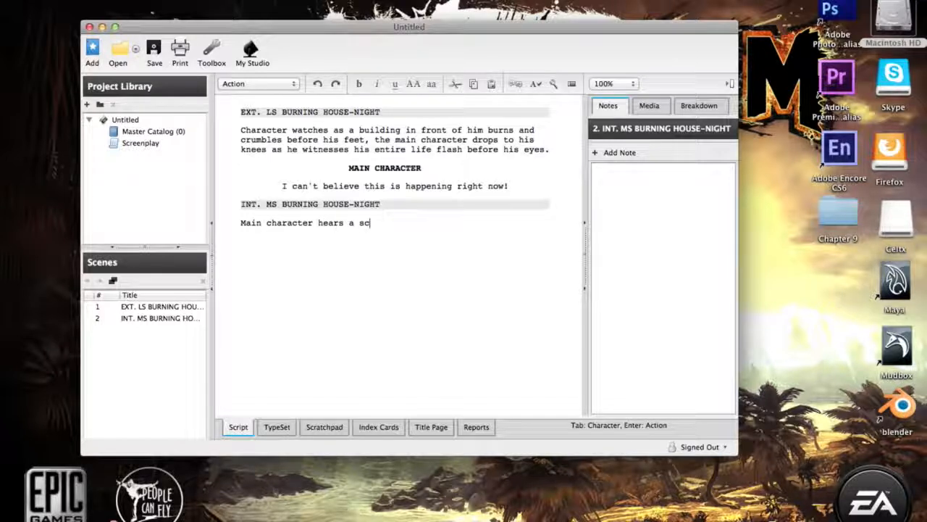
{"action": "type", "text": "ream"}
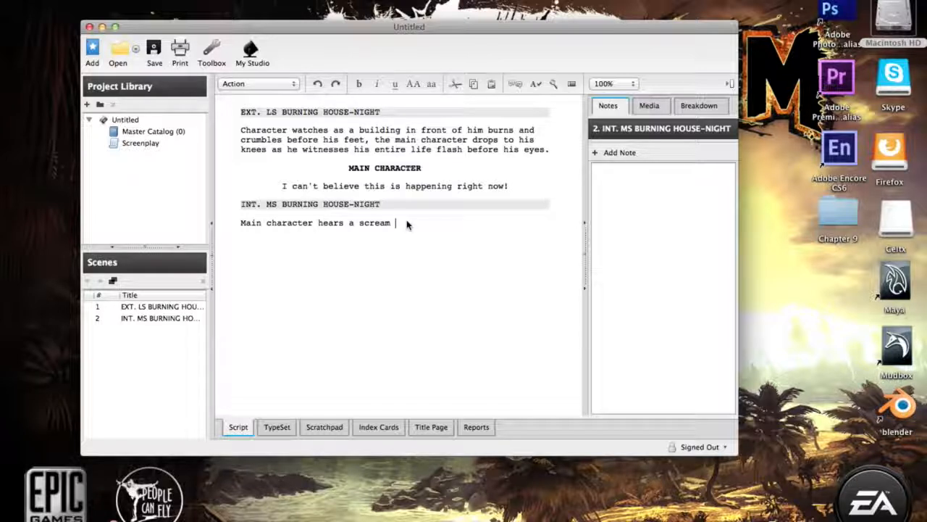
{"action": "type", "text": "from insid"}
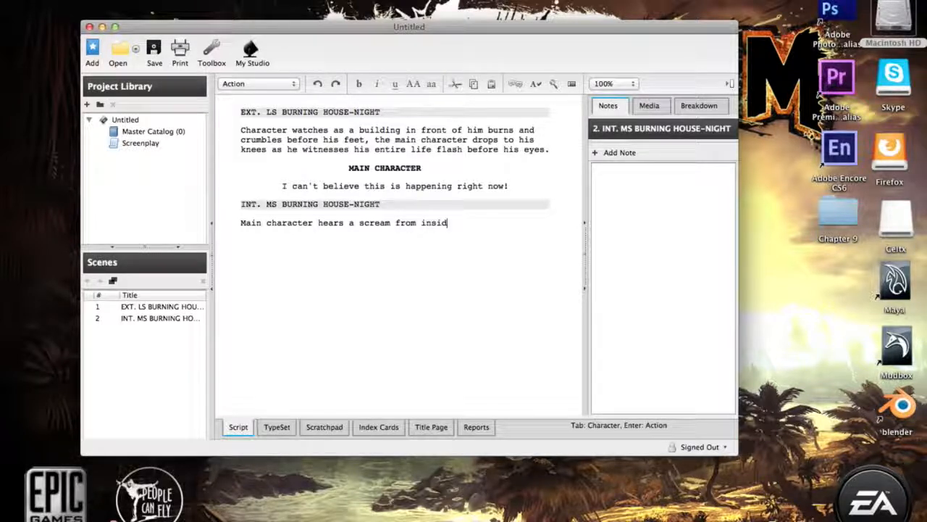
{"action": "type", "text": "e his house and rushe"}
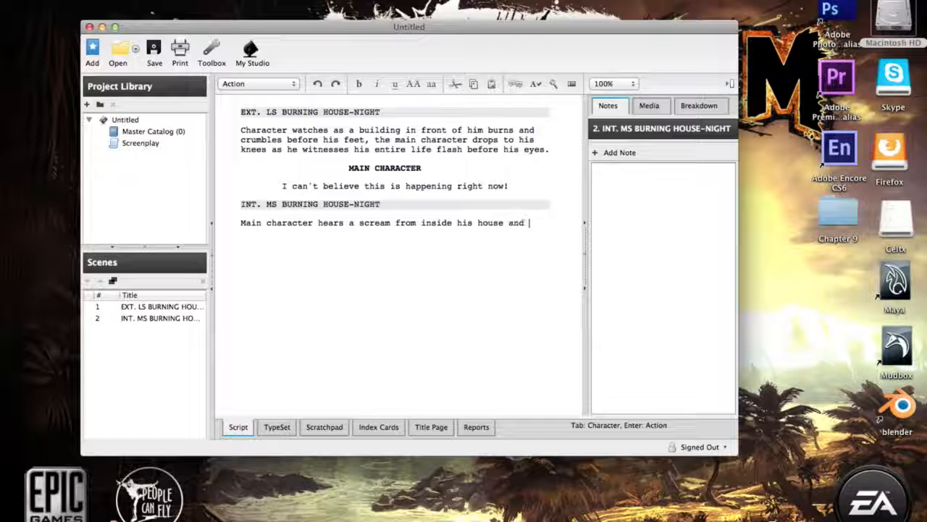
Replace the words after "his house" with ", not knowing" and continue the action sentence.
{"action": "key", "text": "BackSpace"}
{"action": "key", "text": "BackSpace"}
{"action": "key", "text": "BackSpace"}
{"action": "key", "text": "BackSpace"}
{"action": "key", "text": "BackSpace"}
{"action": "key", "text": "BackSpace"}
{"action": "key", "text": "BackSpace"}
{"action": "key", "text": "BackSpace"}
{"action": "key", "text": "BackSpace"}
{"action": "key", "text": "BackSpace"}
{"action": "type", "text": ", not kj"}
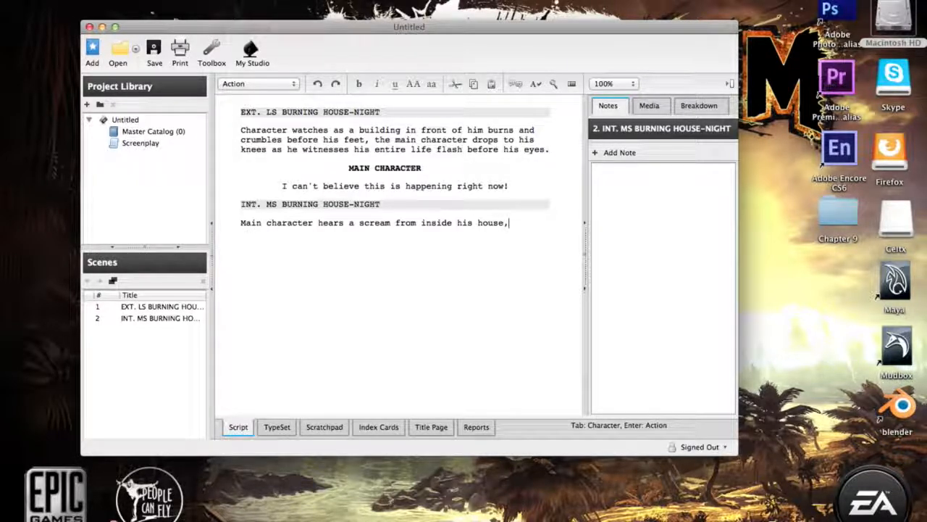
{"action": "key", "text": "BackSpace"}
{"action": "type", "text": "nowing wheather or"}
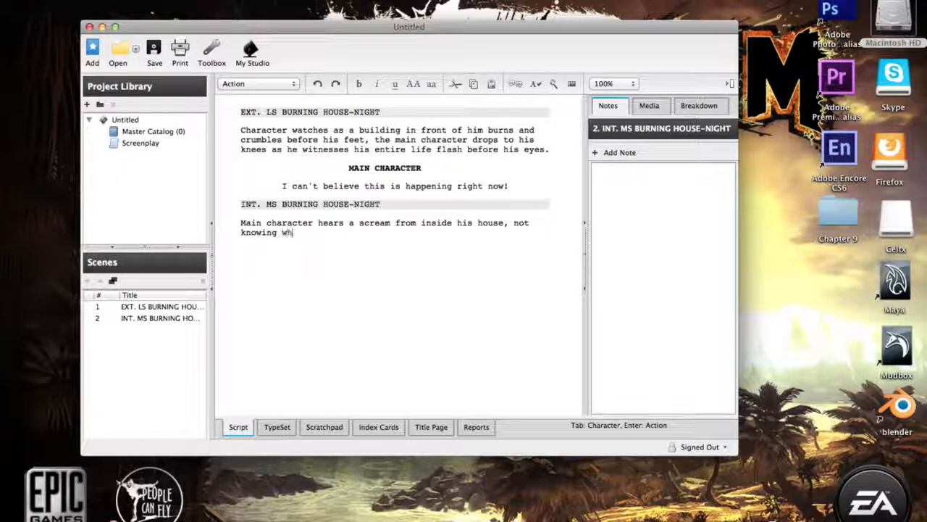
Correct the spelling of the words after "knowing" so they read "whether or".
{"action": "key", "text": "BackSpace"}
{"action": "key", "text": "BackSpace"}
{"action": "key", "text": "BackSpace"}
{"action": "key", "text": "BackSpace"}
{"action": "key", "text": "BackSpace"}
{"action": "key", "text": "BackSpace"}
{"action": "key", "text": "BackSpace"}
{"action": "key", "text": "BackSpace"}
{"action": "type", "text": "e"}
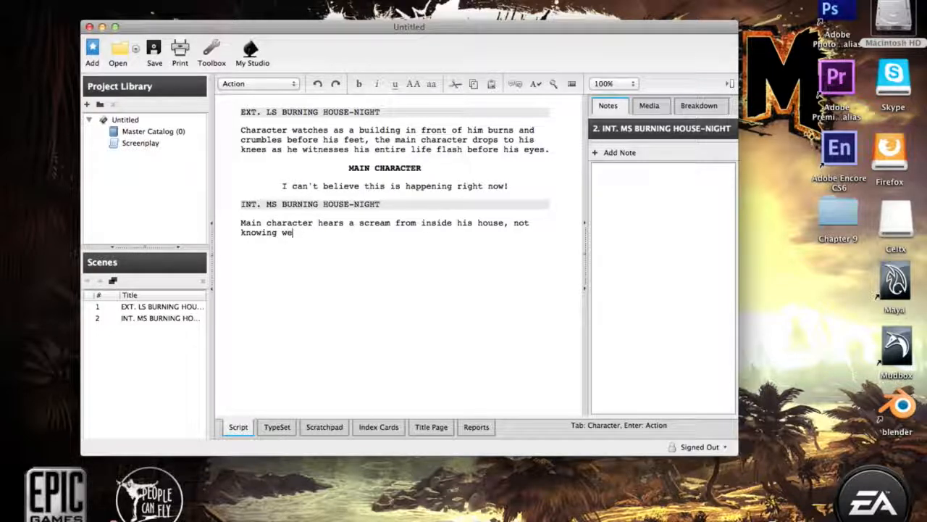
{"action": "key", "text": "BackSpace"}
{"action": "type", "text": "ether or"}
{"action": "key", "text": "BackSpace"}
{"action": "key", "text": "BackSpace"}
{"action": "key", "text": "BackSpace"}
{"action": "key", "text": "BackSpace"}
{"action": "key", "text": "BackSpace"}
{"action": "key", "text": "BackSpace"}
{"action": "key", "text": "BackSpace"}
{"action": "key", "text": "BackSpace"}
{"action": "key", "text": "BackSpace"}
{"action": "type", "text": "hether or "}
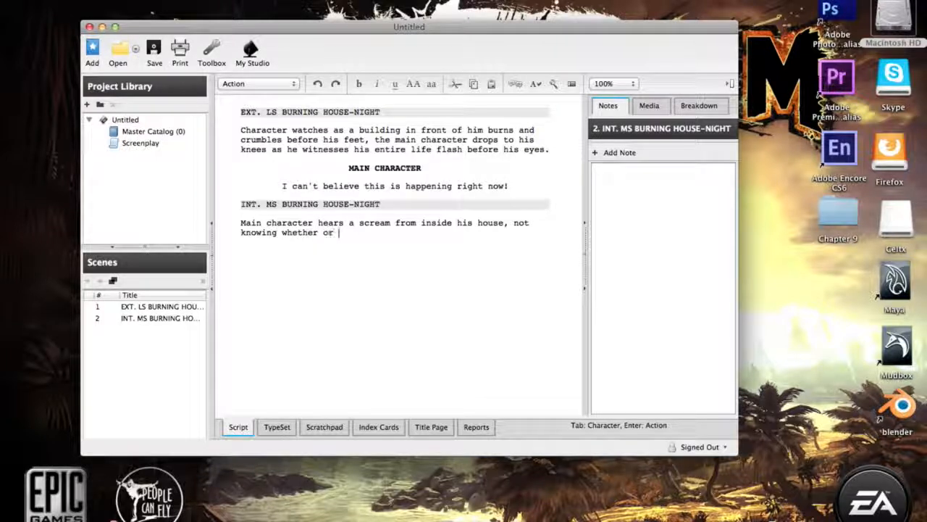
Continue the second scene's action text after "whether or" with "not it was his wife or child he races in".
{"action": "type", "text": "not it was i"}
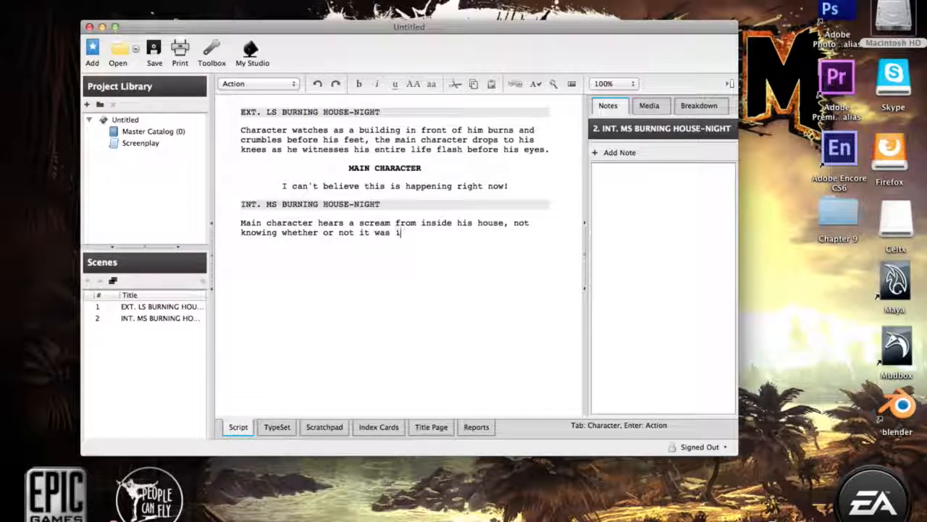
{"action": "key", "text": "BackSpace"}
{"action": "type", "text": "his wife or child he ru"}
{"action": "type", "text": "ces in"}
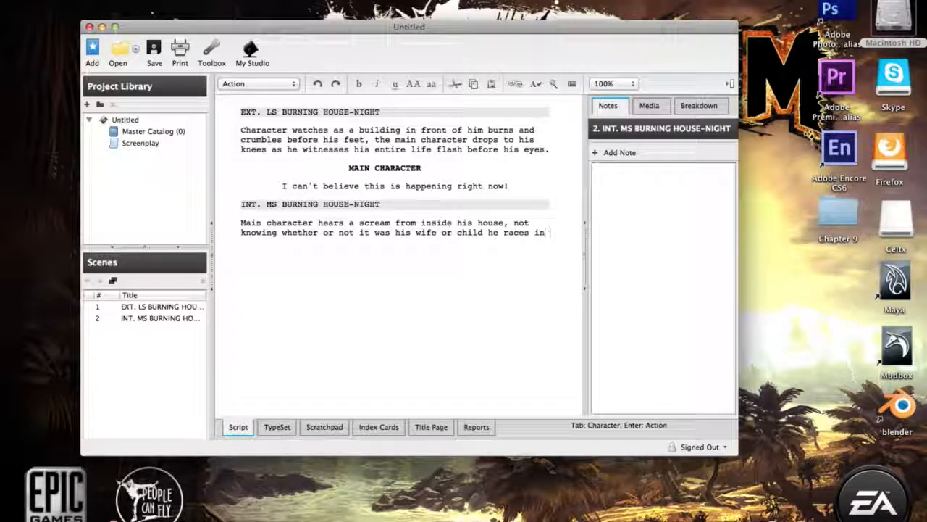
Extend the action sentence with "anyway bashing down the door and heading in the direction of the noise he had heard".
{"action": "type", "text": " anyway bashing down the door "}
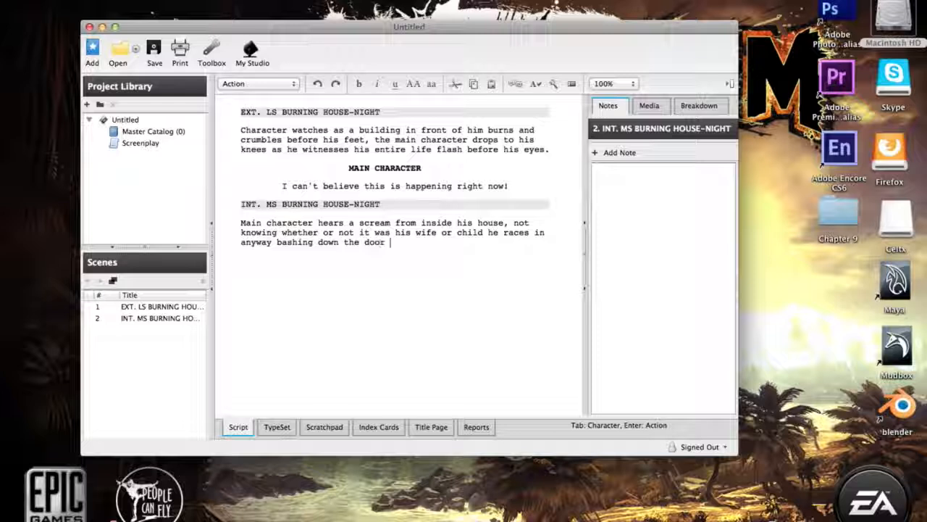
{"action": "type", "text": "and headin"}
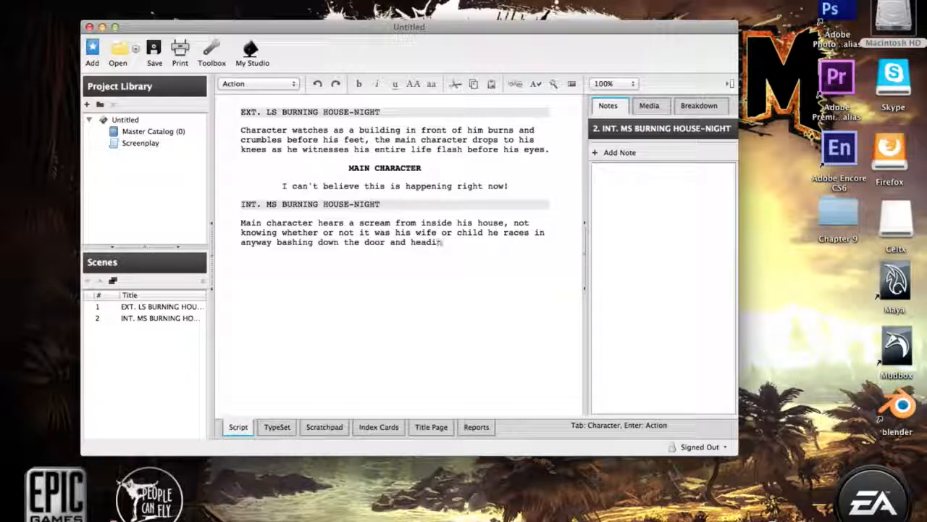
{"action": "type", "text": "g in the direc"}
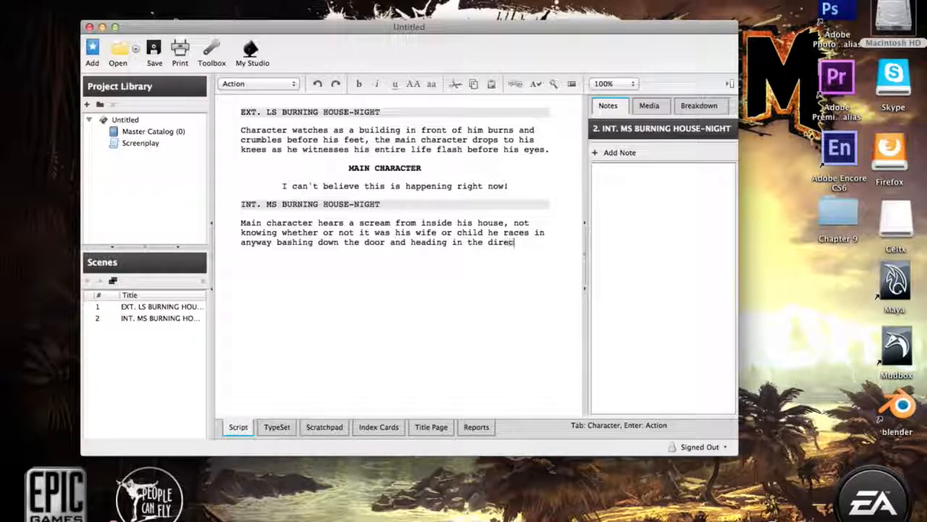
{"action": "type", "text": "tion of the noise he had"}
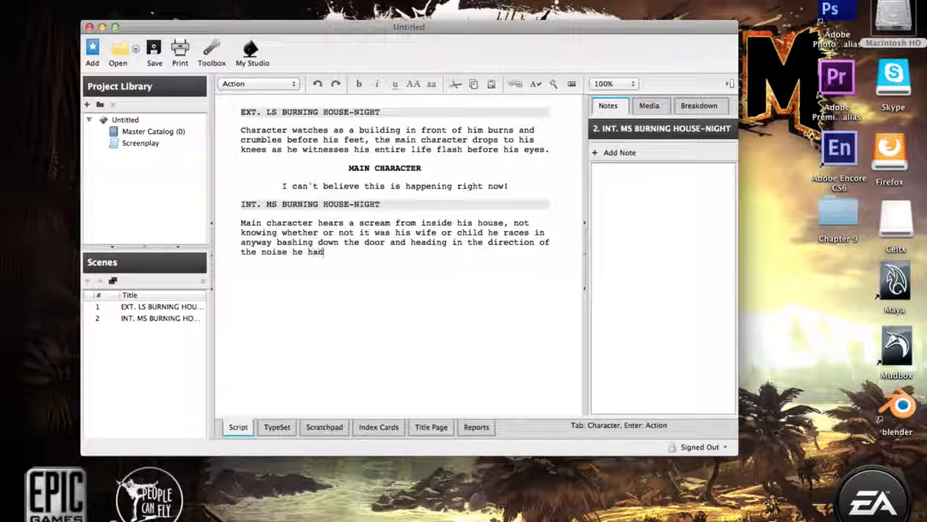
{"action": "type", "text": " heard"}
Replace "the noise he had heard" with "the cry of terror." and start a new line below the action text.
{"action": "key", "text": "BackSpace"}
{"action": "key", "text": "BackSpace"}
{"action": "key", "text": "BackSpace"}
{"action": "key", "text": "BackSpace"}
{"action": "key", "text": "BackSpace"}
{"action": "key", "text": "BackSpace"}
{"action": "key", "text": "BackSpace"}
{"action": "key", "text": "BackSpace"}
{"action": "key", "text": "BackSpace"}
{"action": "key", "text": "BackSpace"}
{"action": "key", "text": "BackSpace"}
{"action": "key", "text": "BackSpace"}
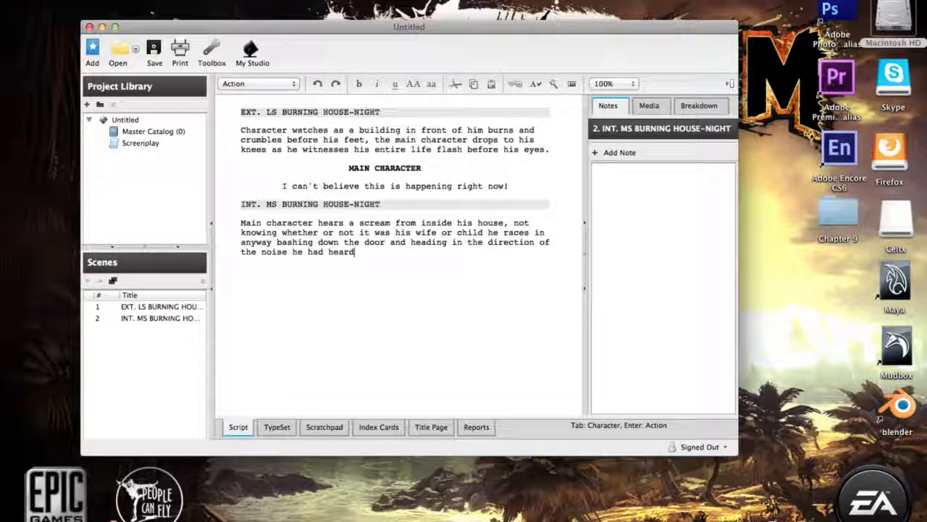
{"action": "key", "text": "BackSpace"}
{"action": "key", "text": "BackSpace"}
{"action": "key", "text": "BackSpace"}
{"action": "key", "text": "BackSpace"}
{"action": "key", "text": "BackSpace"}
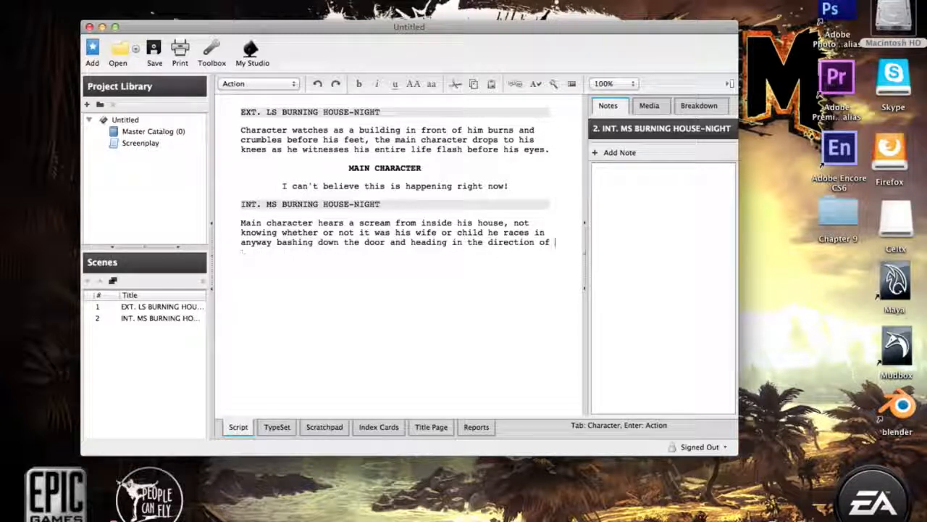
{"action": "type", "text": "the cry of terror."}
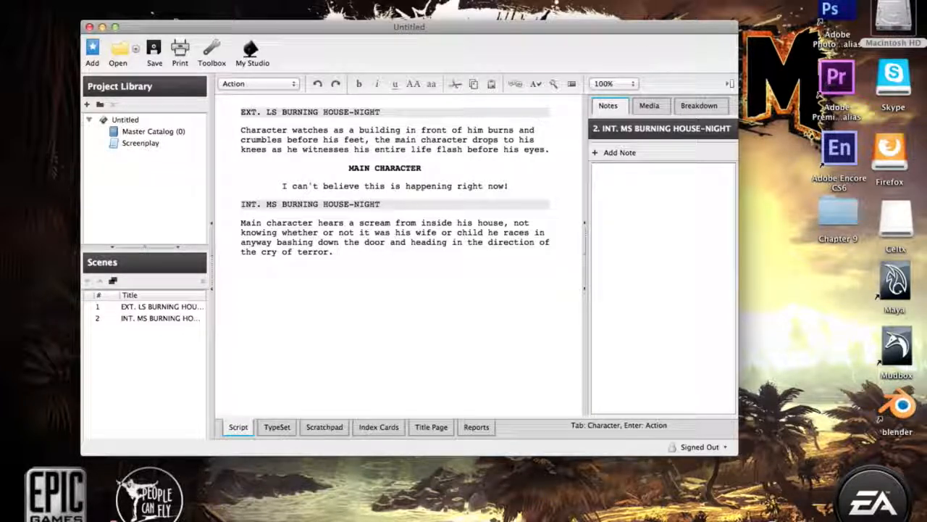
{"action": "key", "text": "Return"}
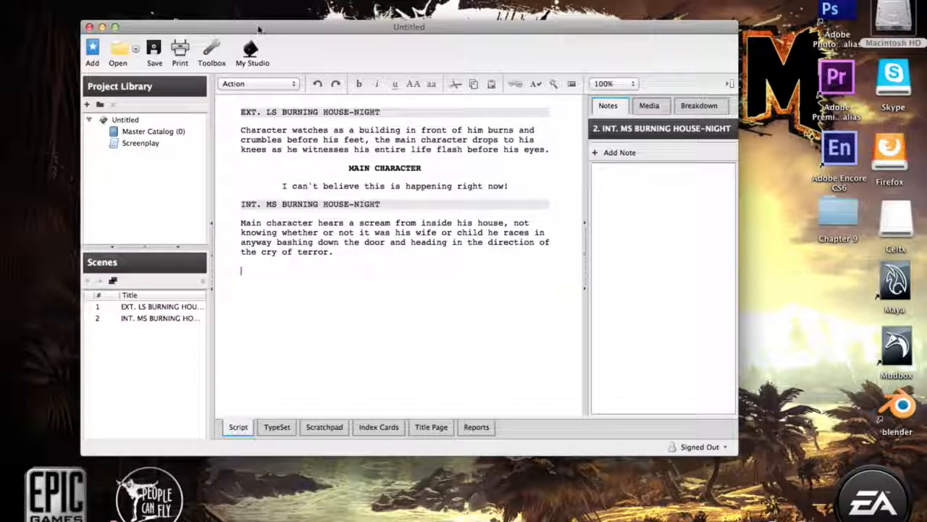
Save the project as a Celtx Project named "Burning House Blah blah blah.celtx" in the Screen Cap folder.
{"action": "left_click", "coordinate": [77, 1]}
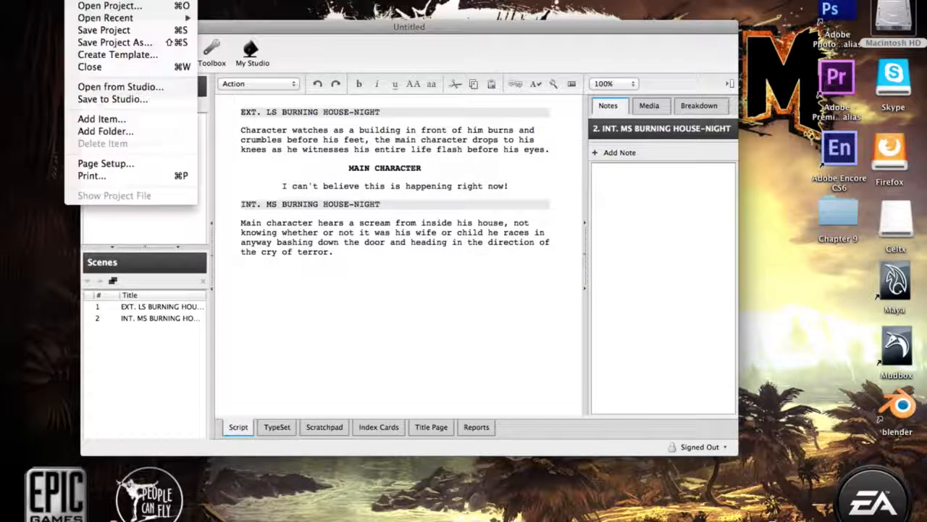
{"action": "left_click", "coordinate": [108, 44]}
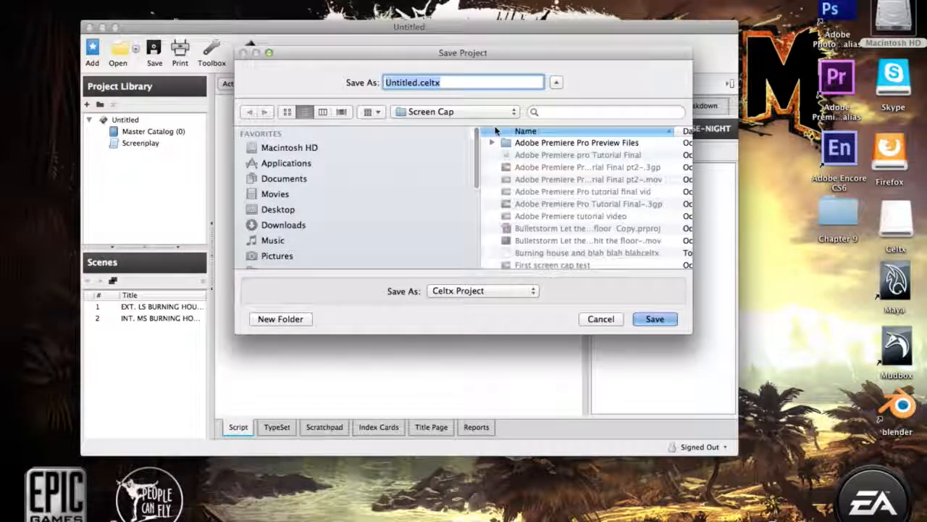
{"action": "left_click_drag", "start_coordinate": [480, 148], "coordinate": [501, 149]}
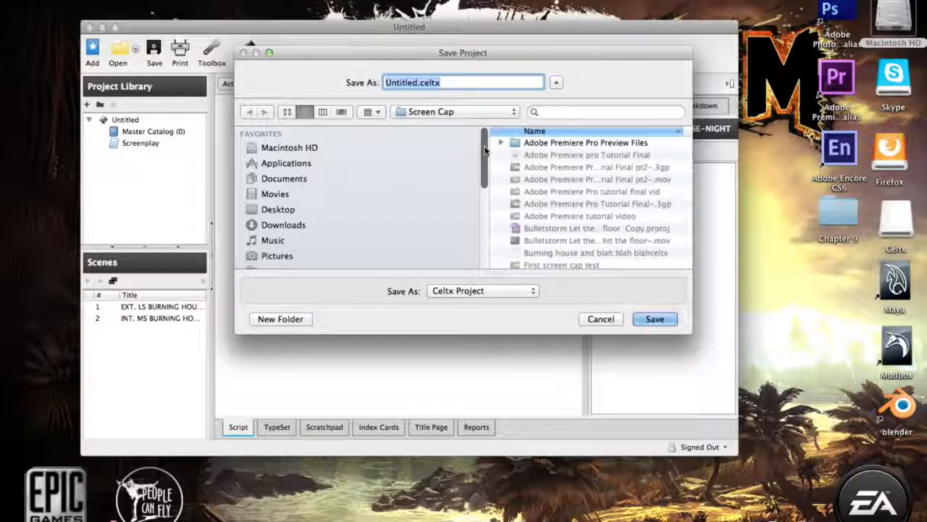
{"action": "left_click", "coordinate": [416, 82]}
{"action": "key", "text": "BackSpace"}
{"action": "key", "text": "BackSpace"}
{"action": "key", "text": "BackSpace"}
{"action": "key", "text": "BackSpace"}
{"action": "key", "text": "BackSpace"}
{"action": "key", "text": "BackSpace"}
{"action": "key", "text": "BackSpace"}
{"action": "key", "text": "BackSpace"}
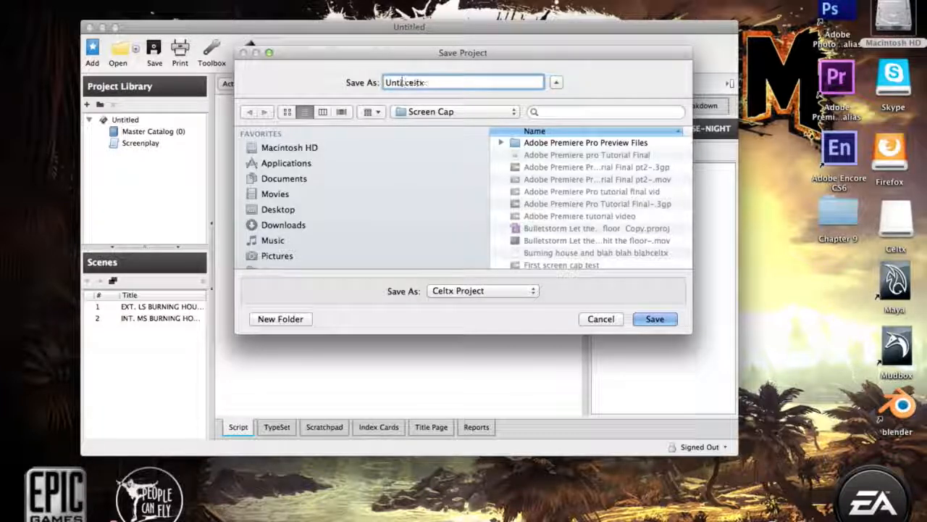
{"action": "type", "text": "Burning ho"}
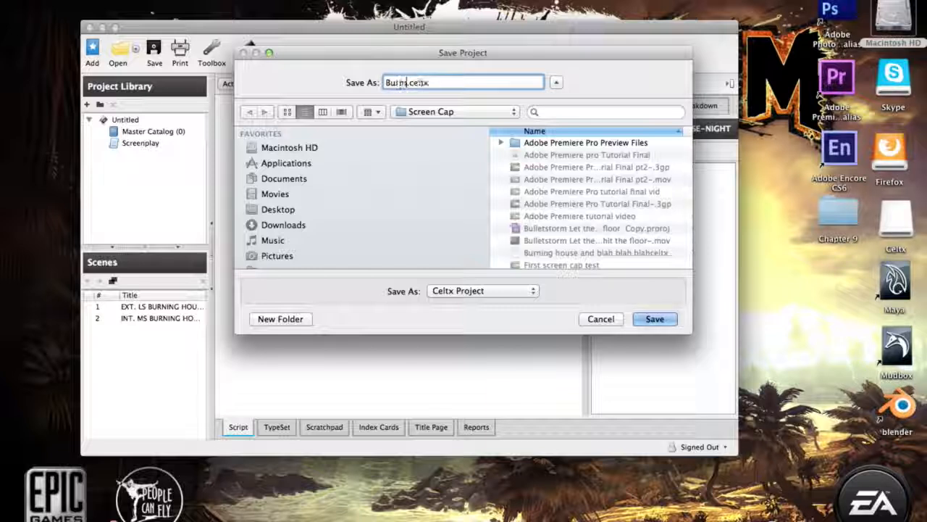
{"action": "type", "text": "use Blah bla"}
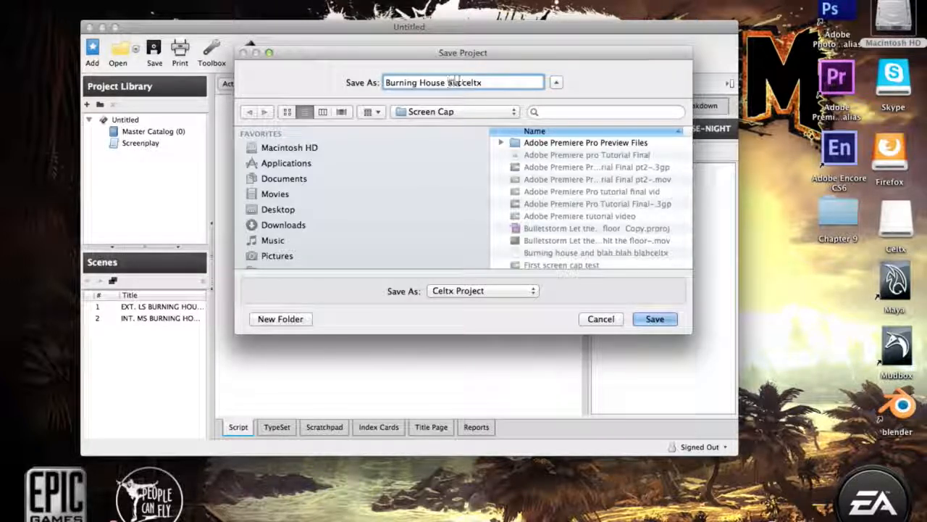
{"action": "type", "text": "h blah"}
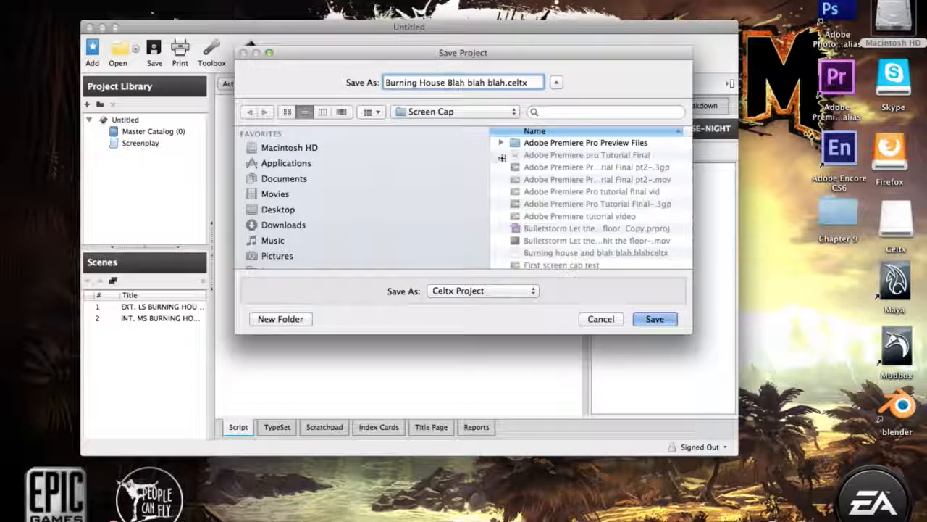
{"action": "left_click_drag", "start_coordinate": [491, 154], "coordinate": [490, 202]}
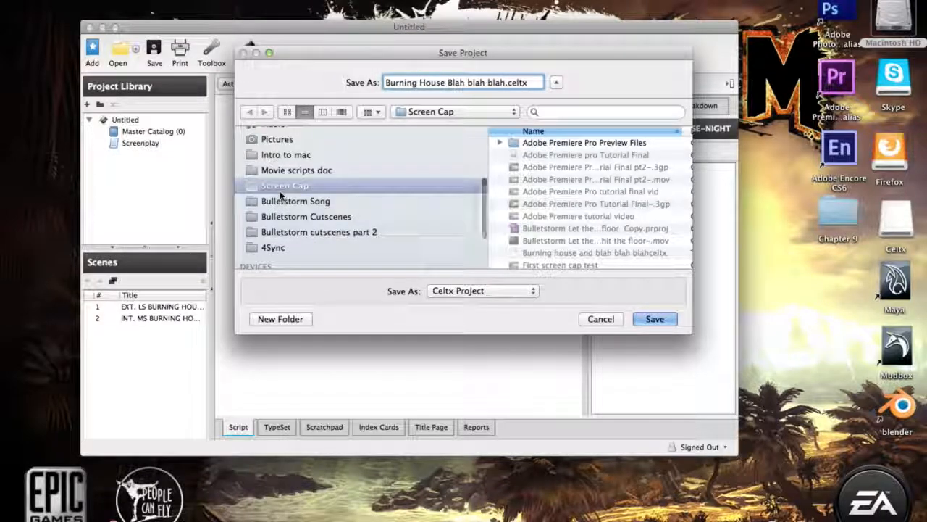
{"action": "left_click", "coordinate": [656, 318]}
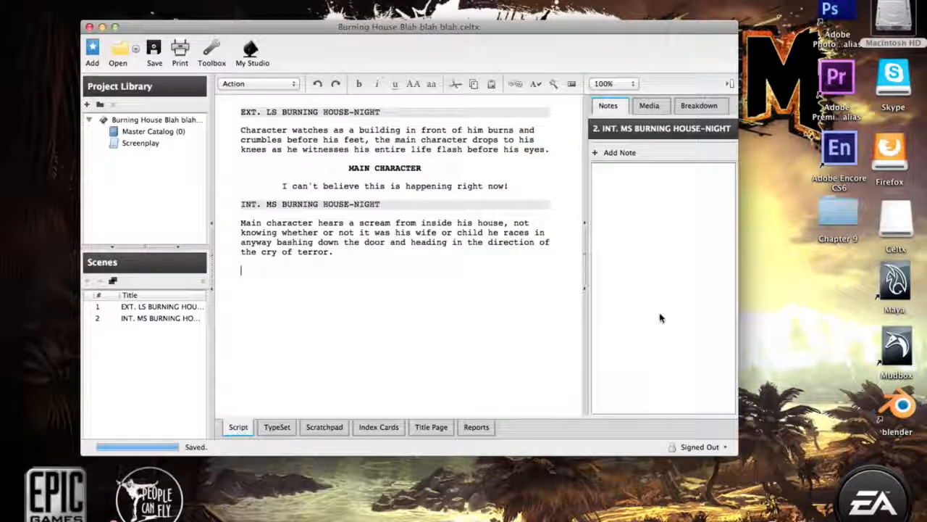